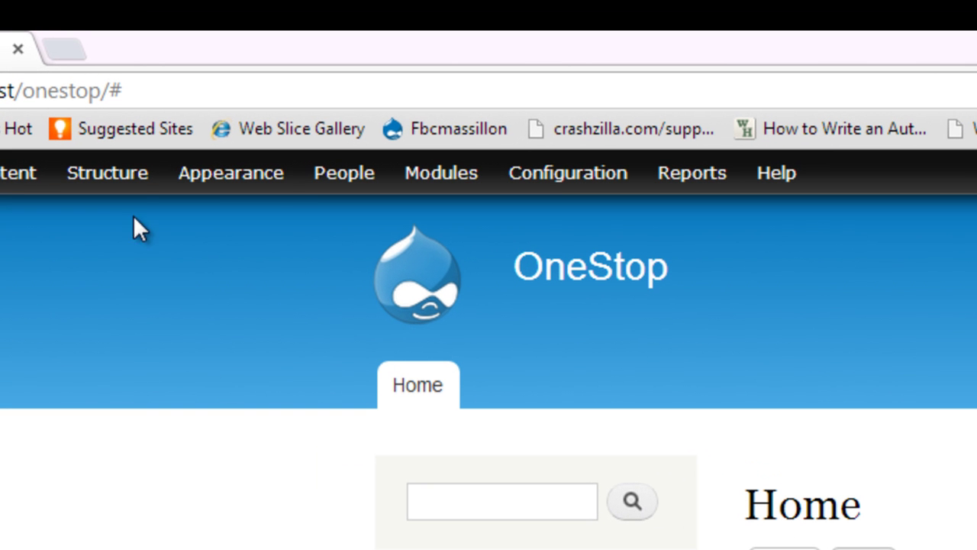
# Start a new content type named 'Homepage Slider'.
pyautogui.moveTo(117, 183)
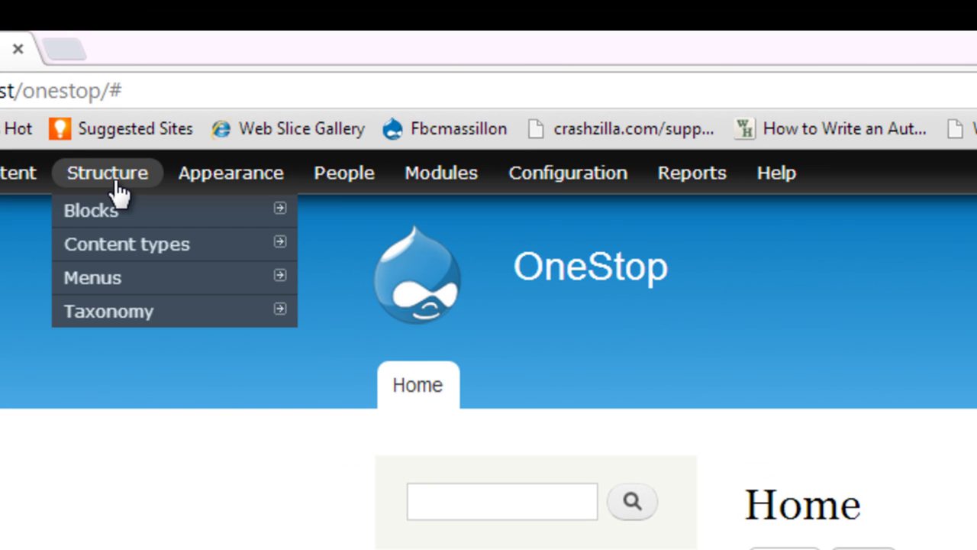
pyautogui.moveTo(140, 248)
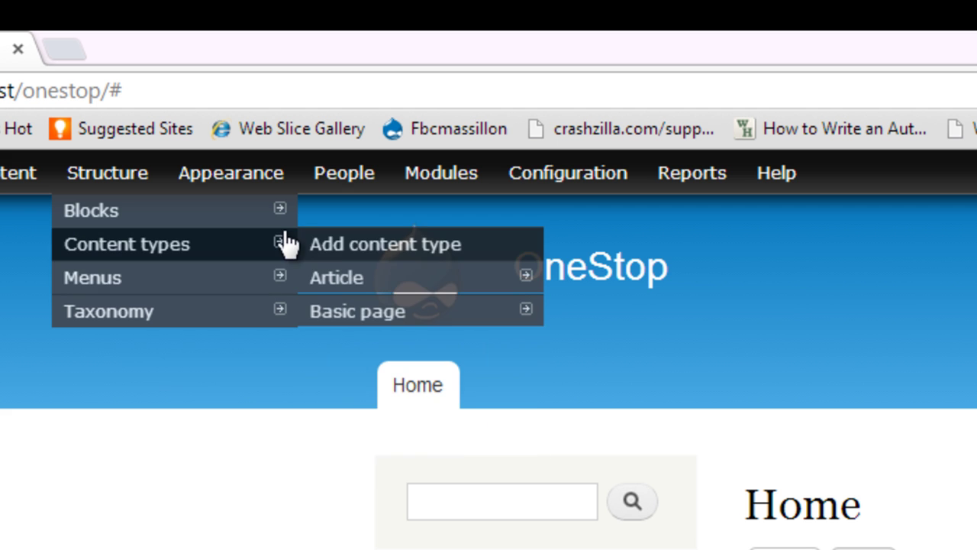
pyautogui.click(329, 244)
pyautogui.moveTo(519, 277)
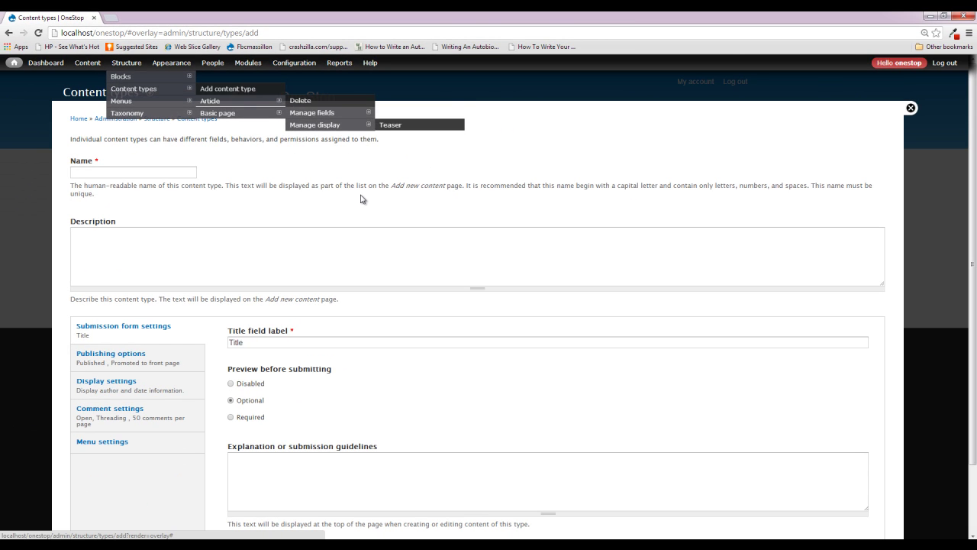
pyautogui.click(160, 175)
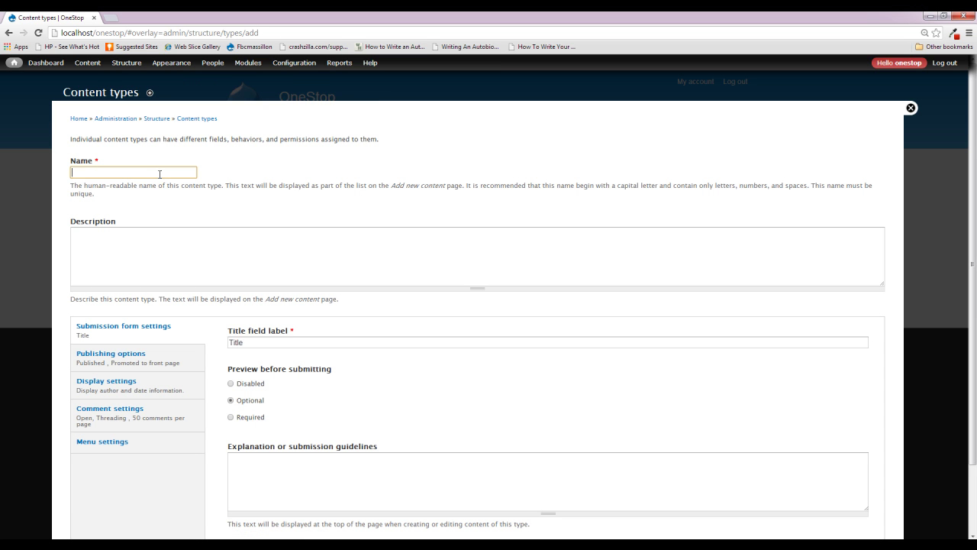
pyautogui.write('Home')
pyautogui.press('Down')
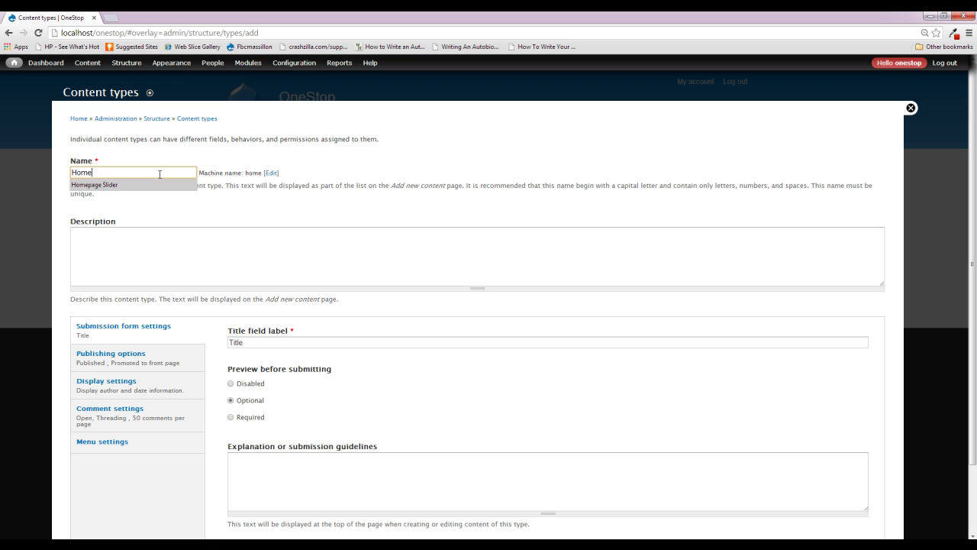
pyautogui.press('Return')
# Enter the description 'Content of this type will be displayed on the Homepage Slider'.
pyautogui.click(173, 247)
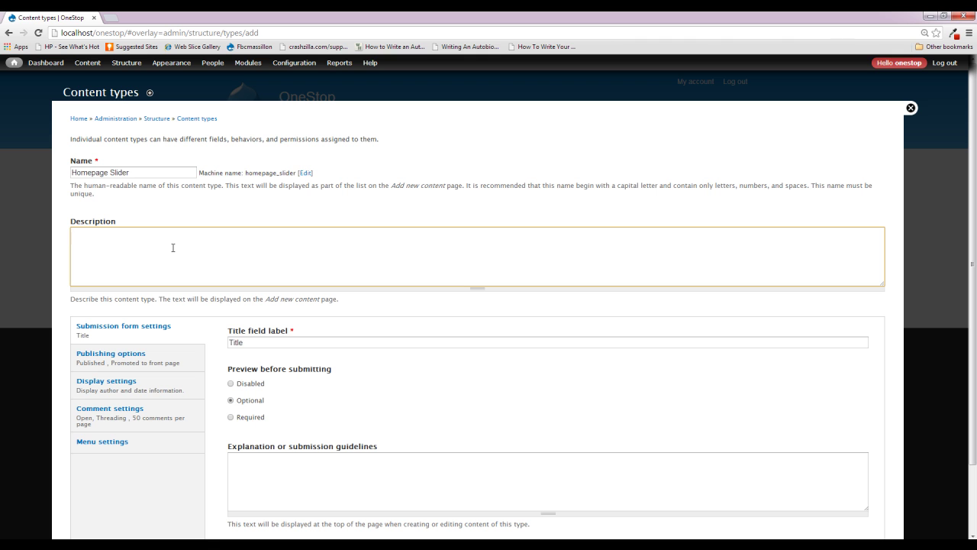
pyautogui.write('Content of this type will be displayed on the Hompe')
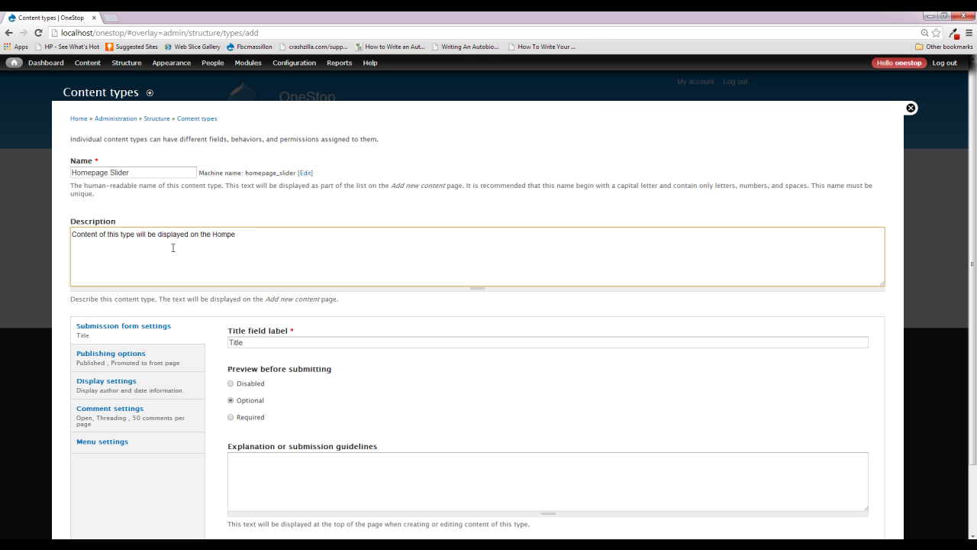
pyautogui.press('BackSpace')
pyautogui.press('BackSpace')
pyautogui.write('epage Slider')
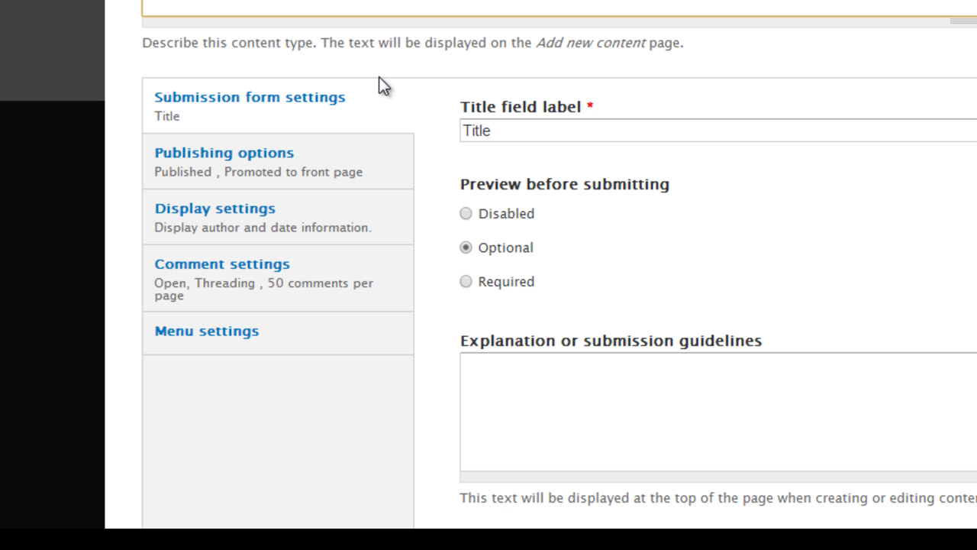
# Turn off Promoted to front page and hide author and date information.
pyautogui.click(354, 152)
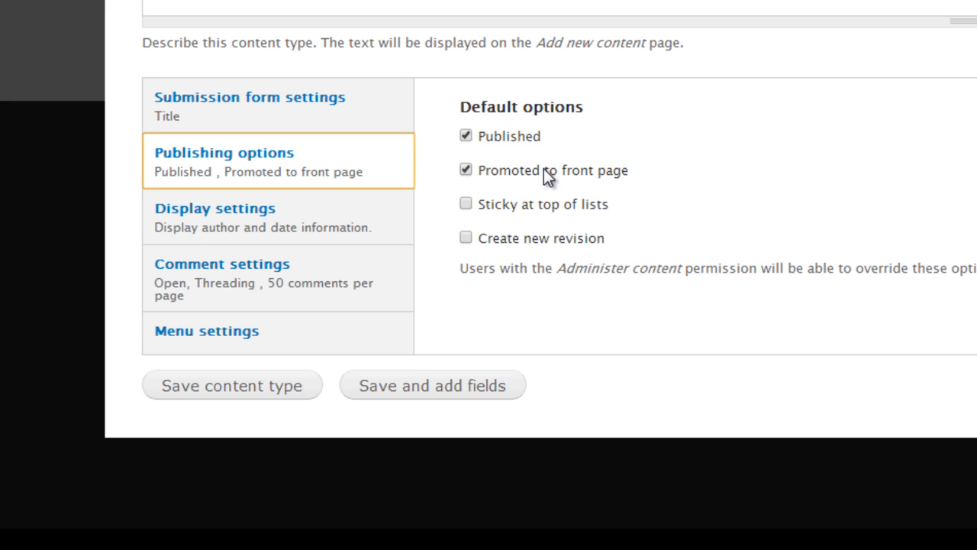
pyautogui.click(555, 169)
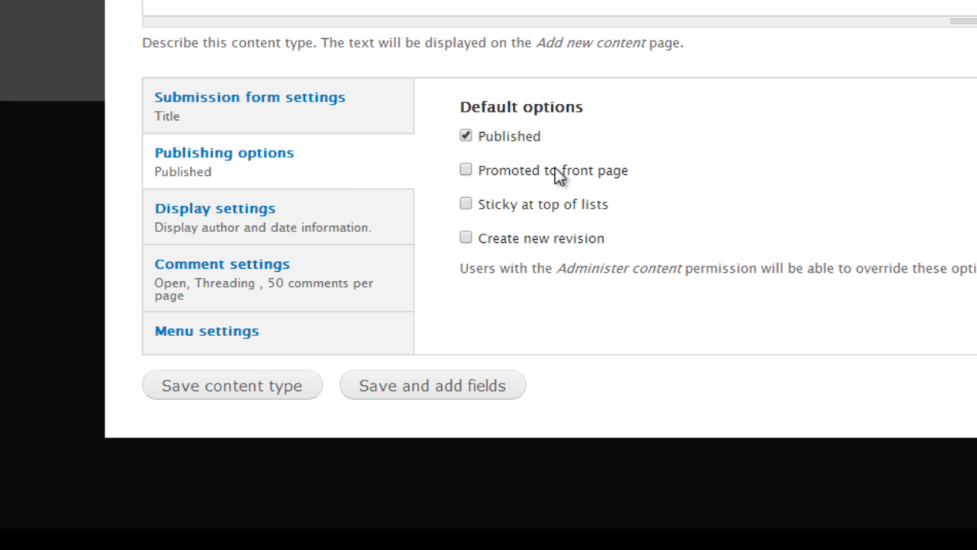
pyautogui.click(255, 211)
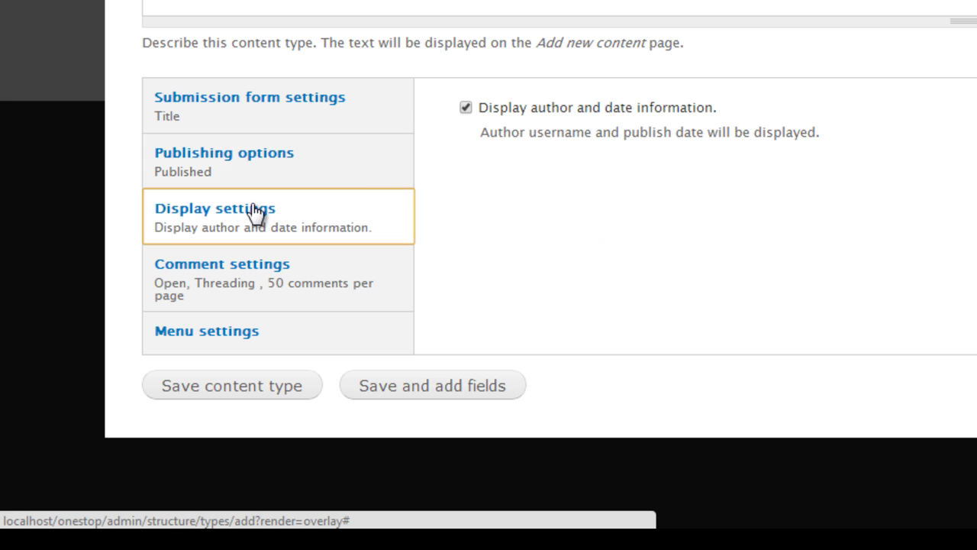
pyautogui.click(544, 111)
# Set default comments to Closed, disable the Main menu, and save the content type.
pyautogui.click(323, 279)
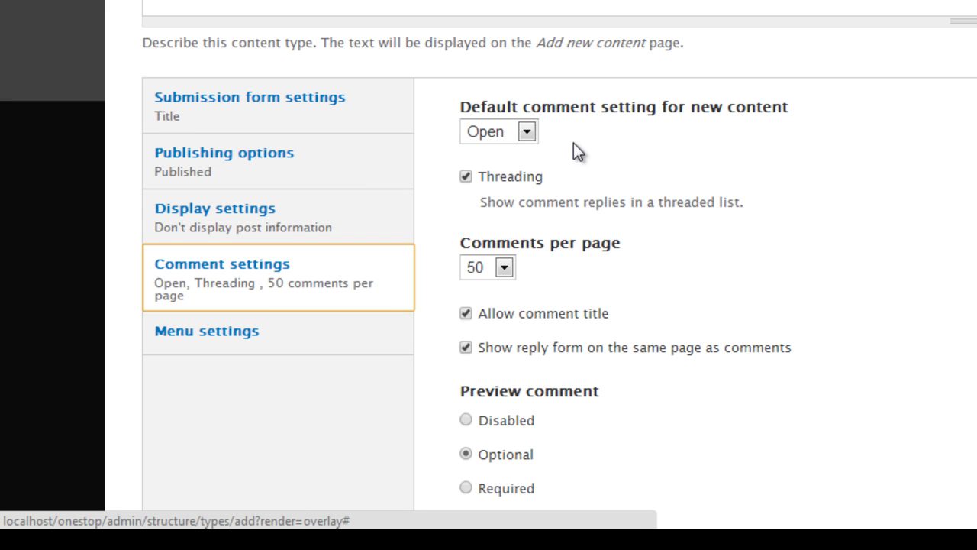
pyautogui.click(526, 131)
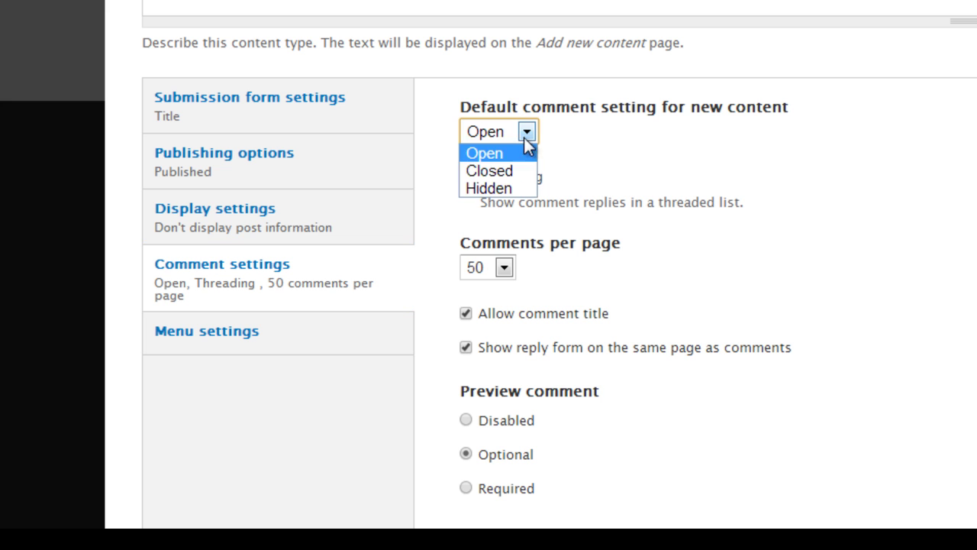
pyautogui.click(515, 166)
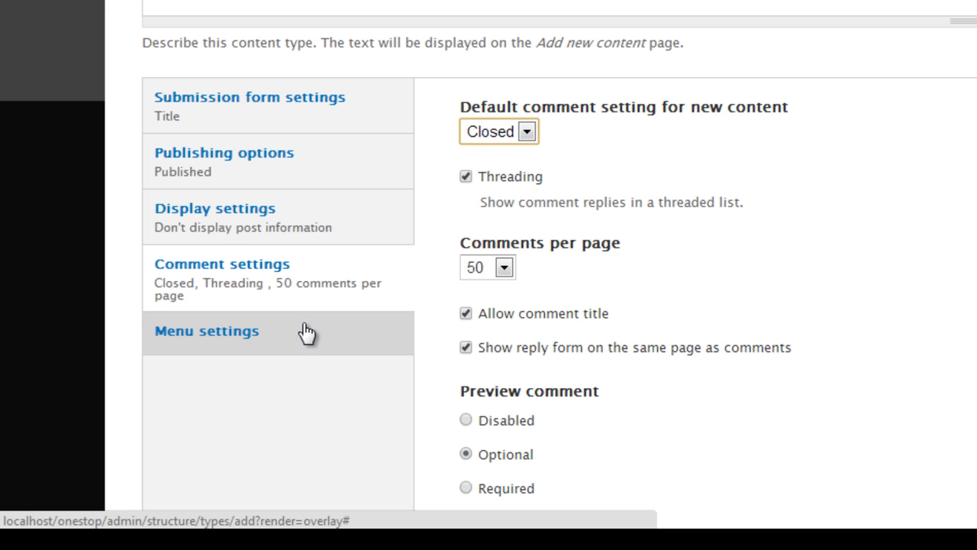
pyautogui.click(324, 345)
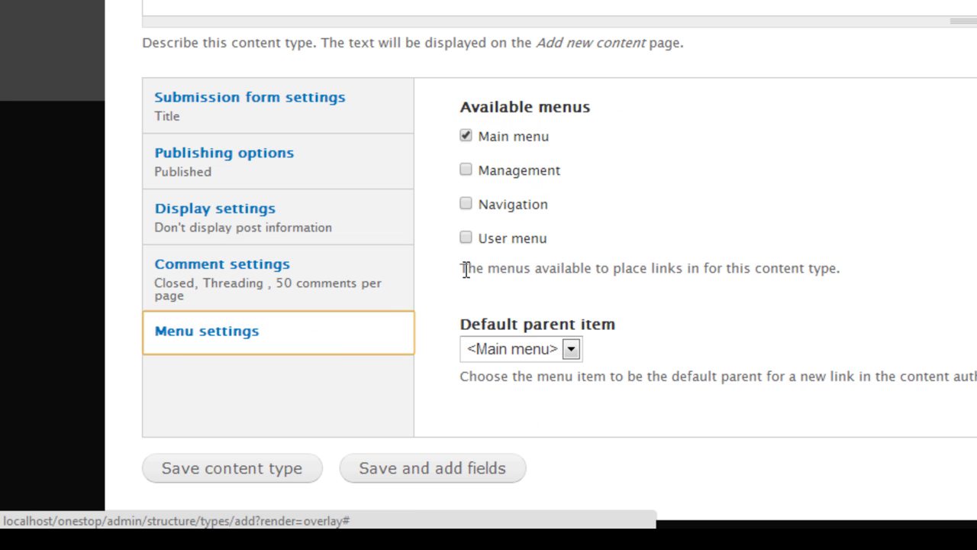
pyautogui.click(512, 139)
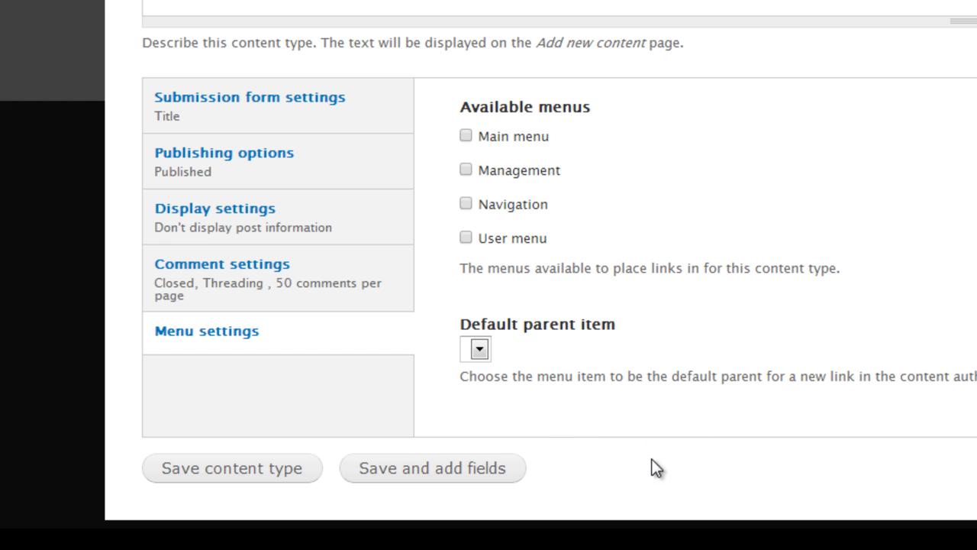
pyautogui.click(422, 473)
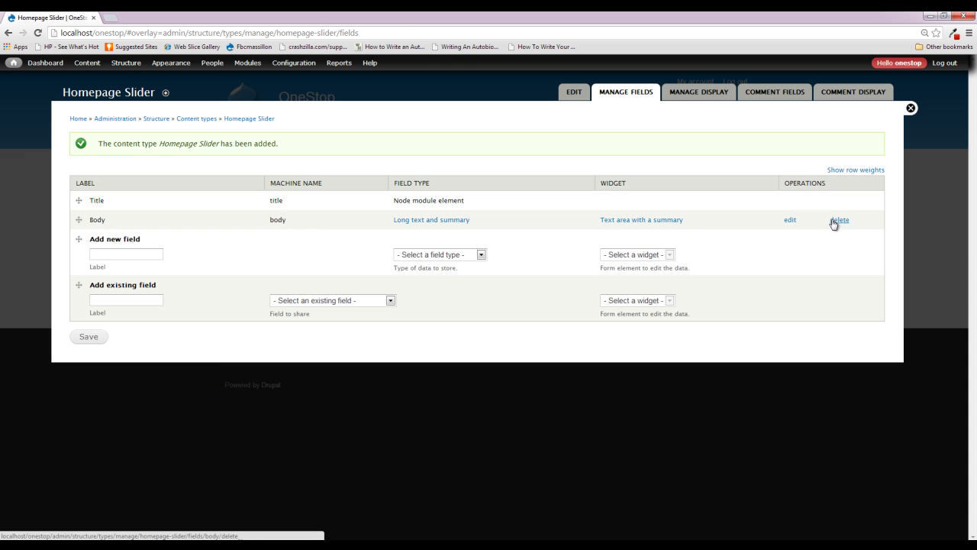
# Delete the Body field and confirm the deletion.
pyautogui.click(839, 220)
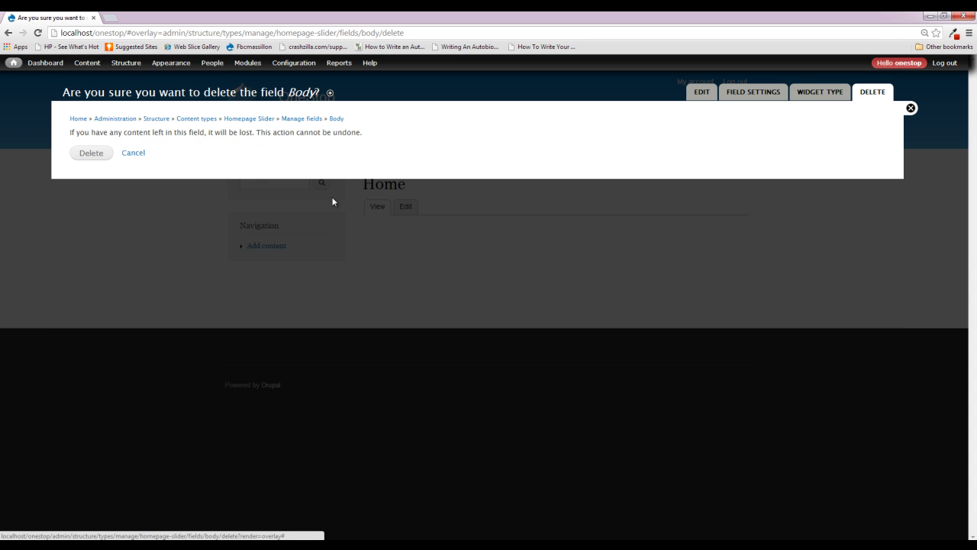
pyautogui.click(94, 161)
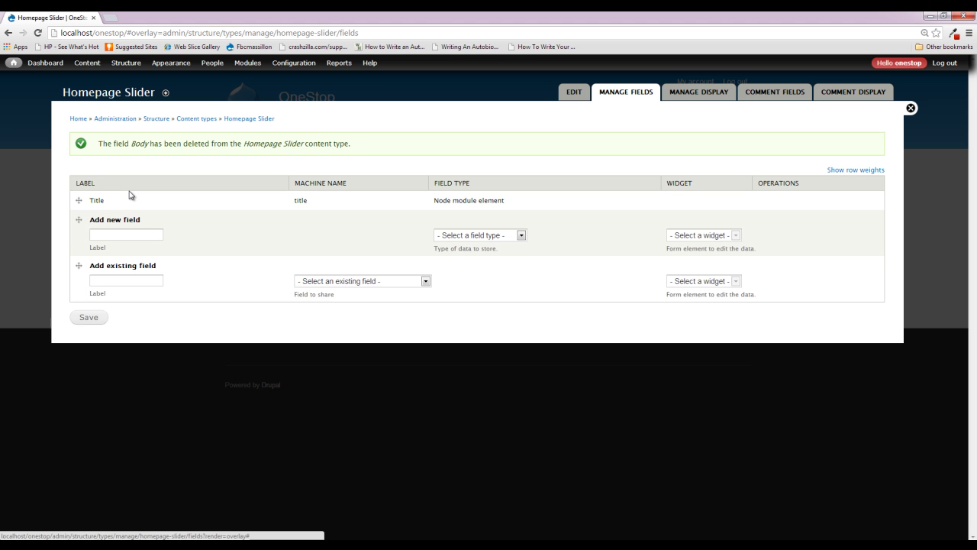
# Add an Image-type field labelled 'Image' with Image widget and machine name field_slider_image.
pyautogui.click(138, 235)
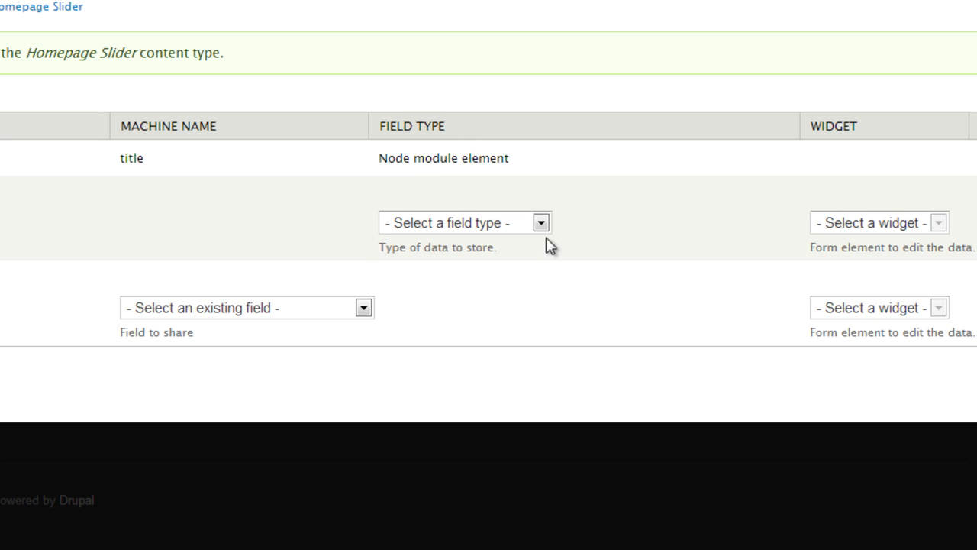
pyautogui.click(540, 222)
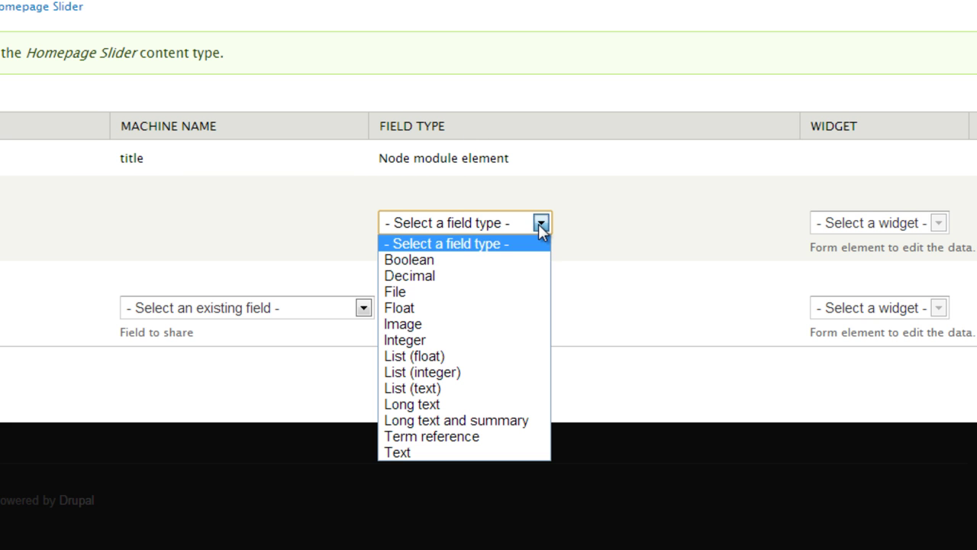
pyautogui.click(471, 327)
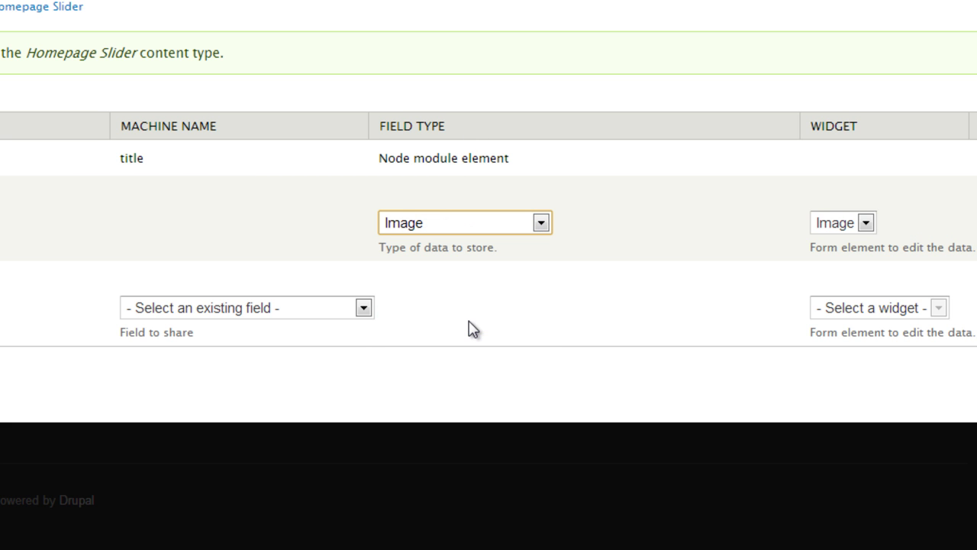
pyautogui.click(866, 223)
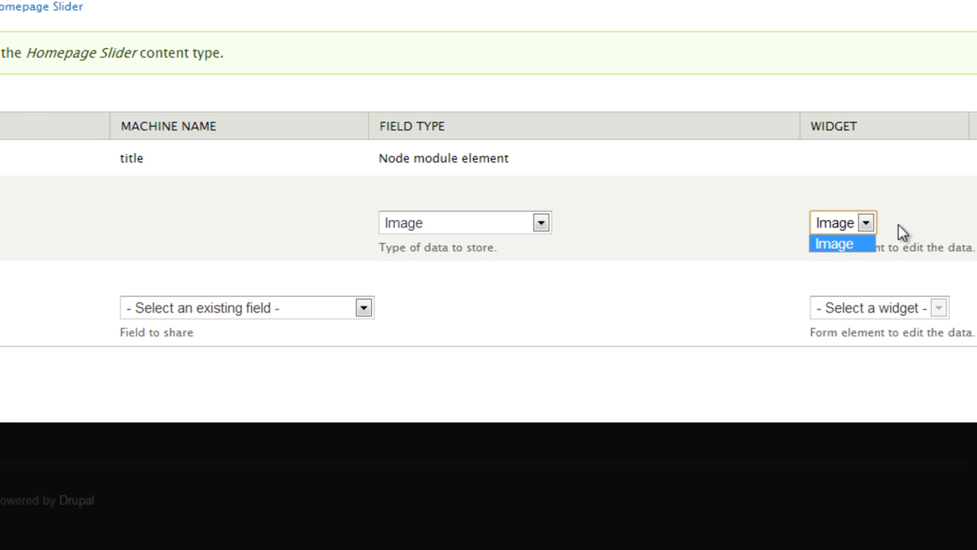
pyautogui.click(901, 233)
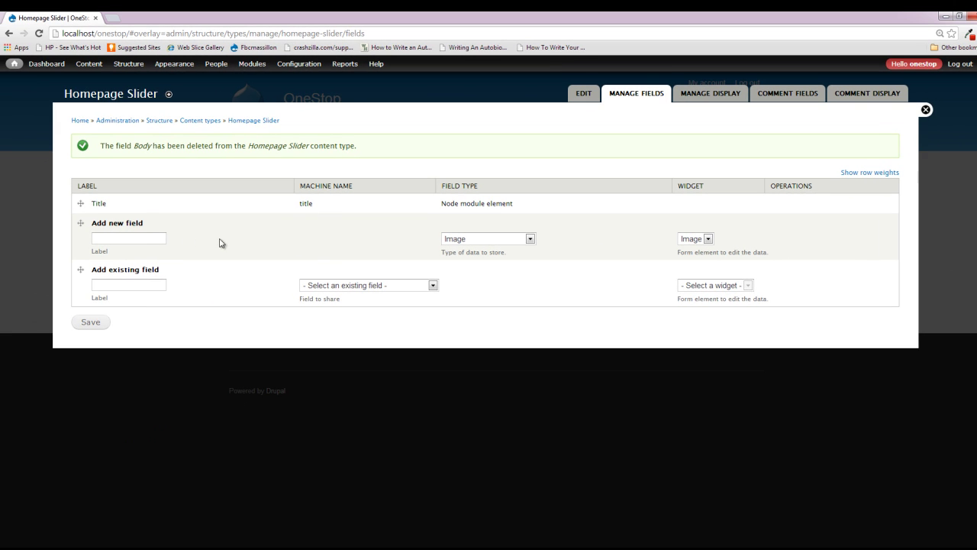
pyautogui.click(144, 241)
pyautogui.write('Image')
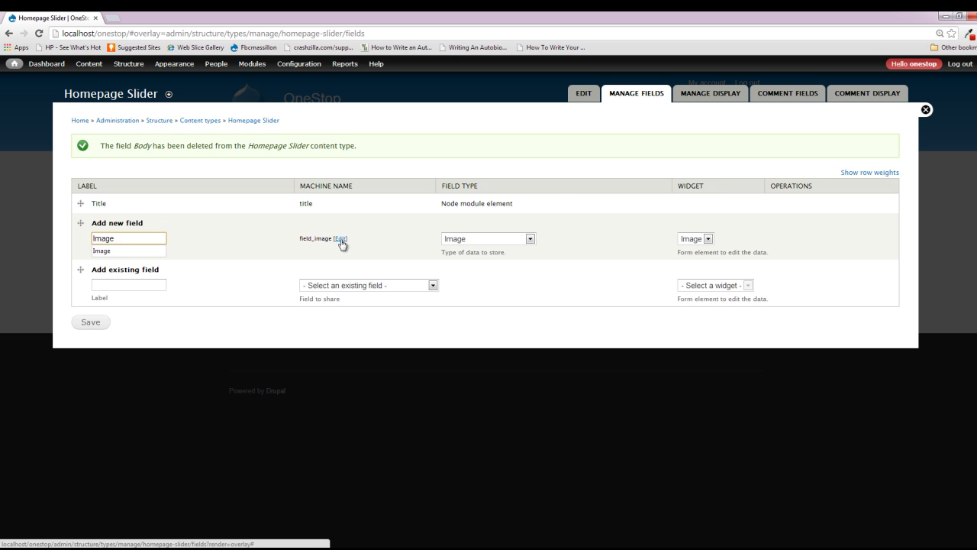
pyautogui.click(341, 239)
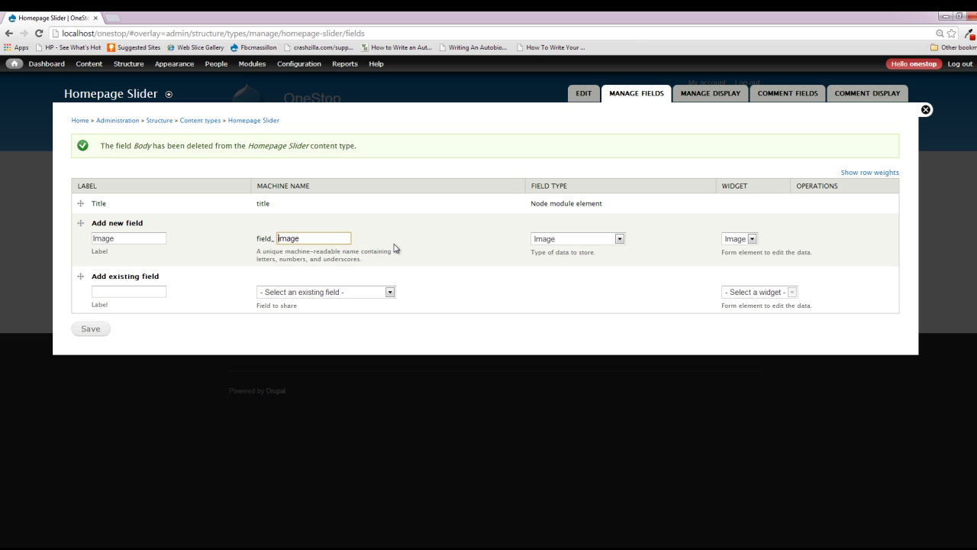
pyautogui.write('slider_')
pyautogui.click(86, 333)
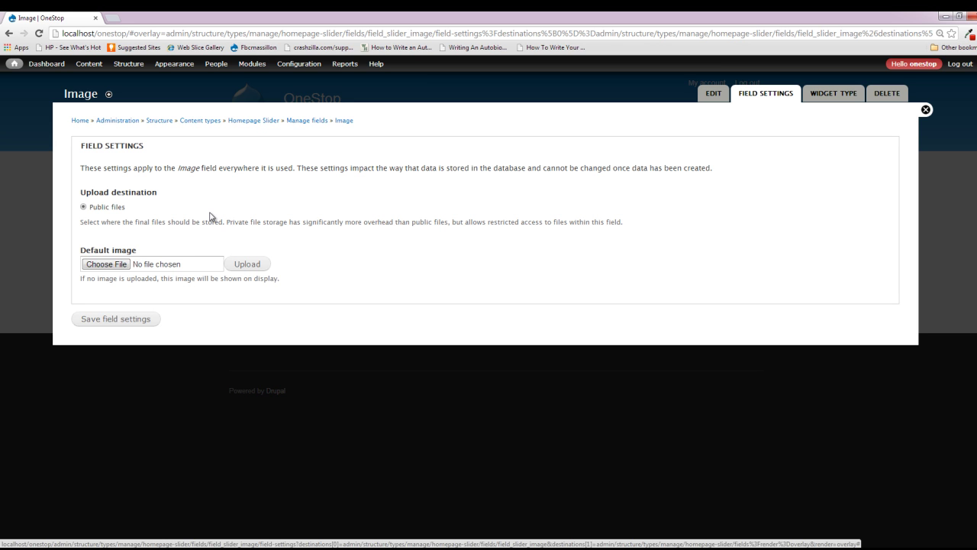
# Keep Public files as the upload destination and save the field settings.
pyautogui.click(145, 322)
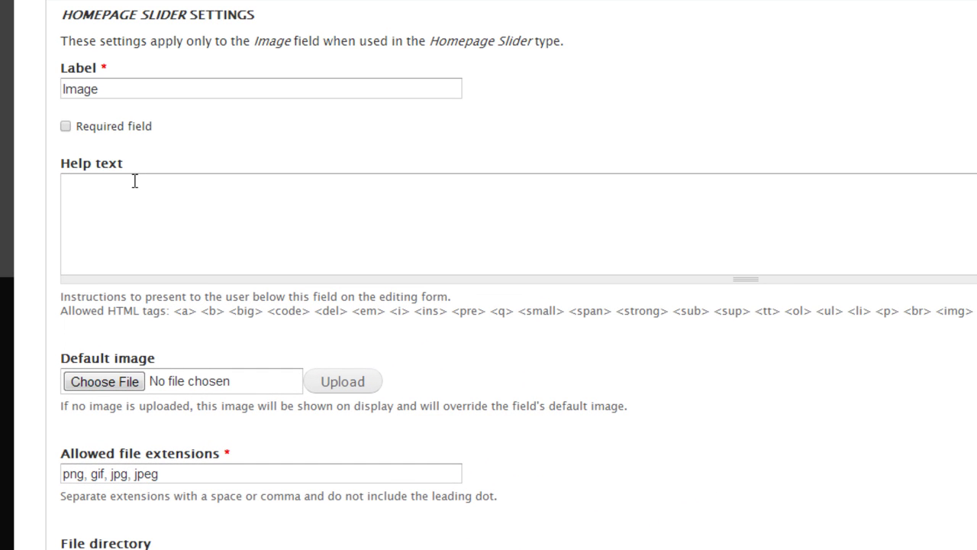
# Enter 'To upload image to Slideshow' as the Image field's help text.
pyautogui.click(169, 205)
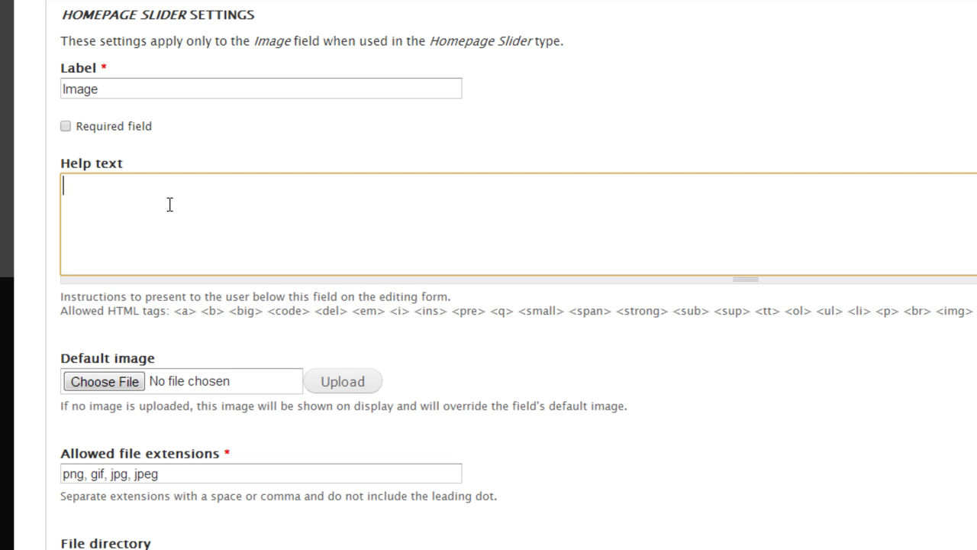
pyautogui.write('To upload image t')
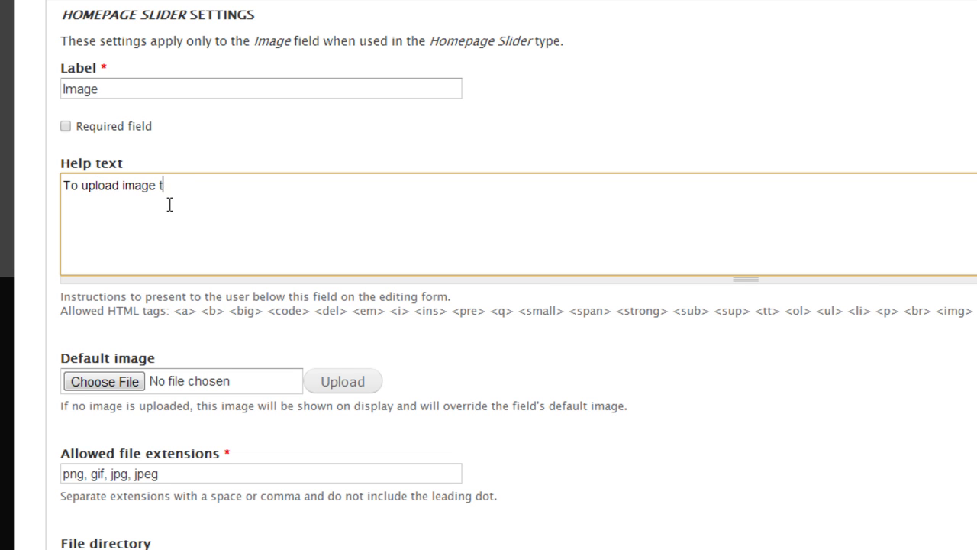
pyautogui.write('o Slideshow')
pyautogui.scroll(-1, 198, 435)
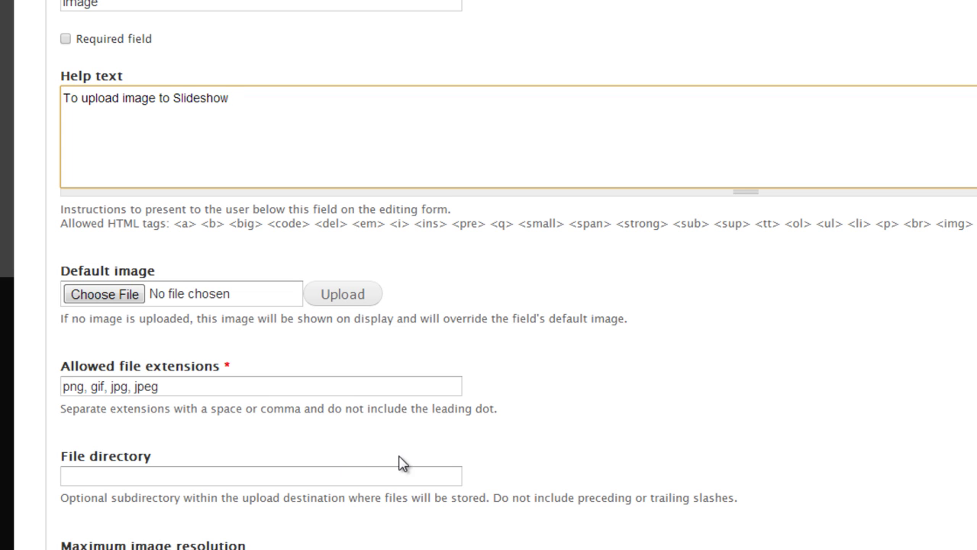
pyautogui.scroll(-2, 197, 475)
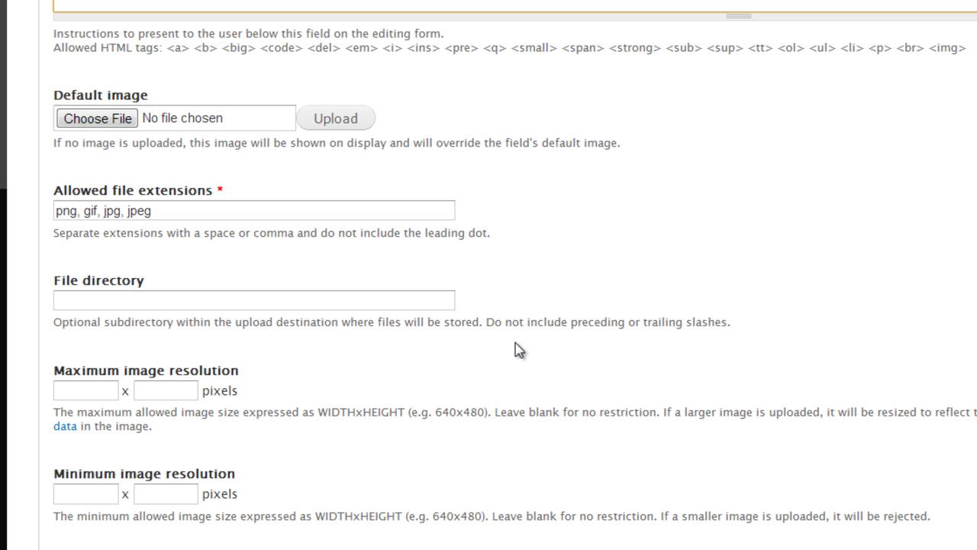
pyautogui.scroll(-2, 519, 350)
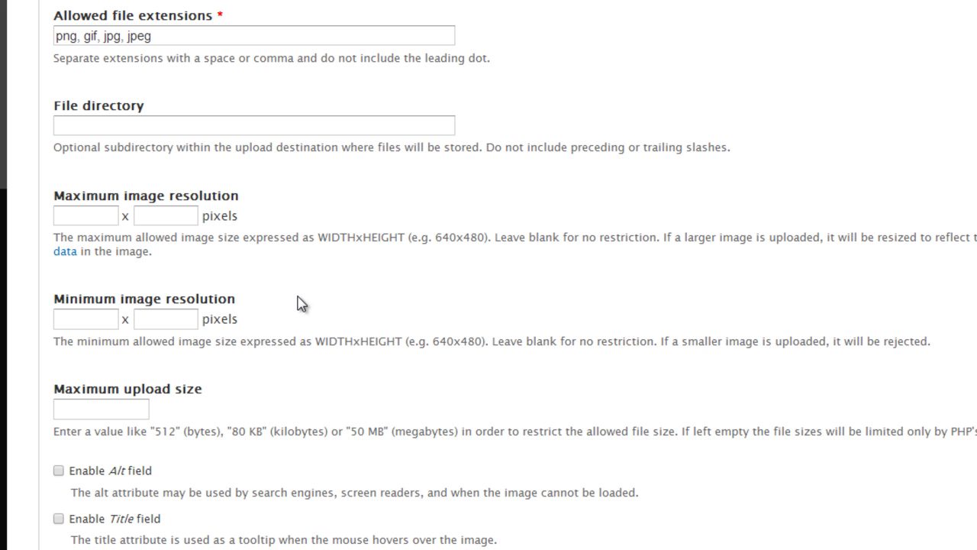
# Enable the Alt and Title fields, limit the image to 1 value, and save.
pyautogui.scroll(-2, 206, 368)
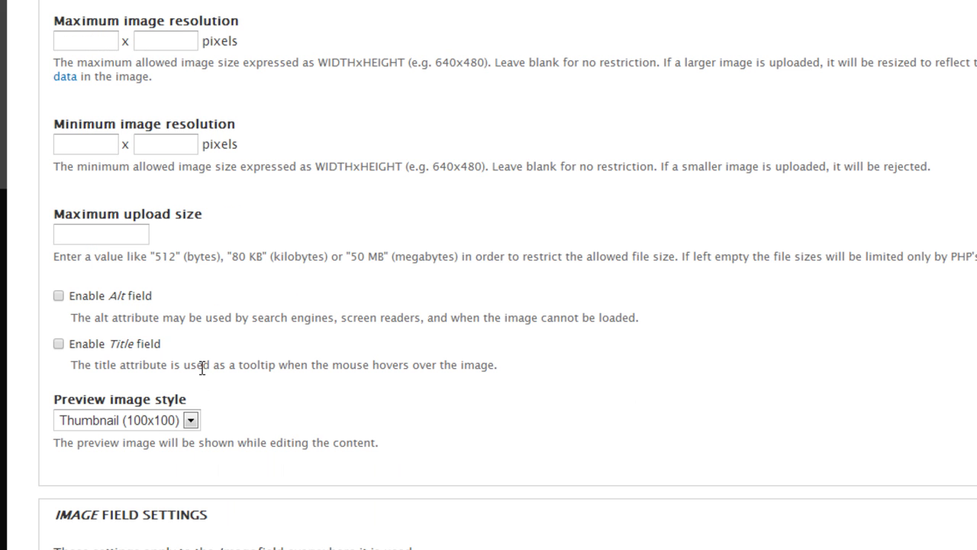
pyautogui.click(134, 302)
pyautogui.click(148, 349)
pyautogui.scroll(-6, 316, 356)
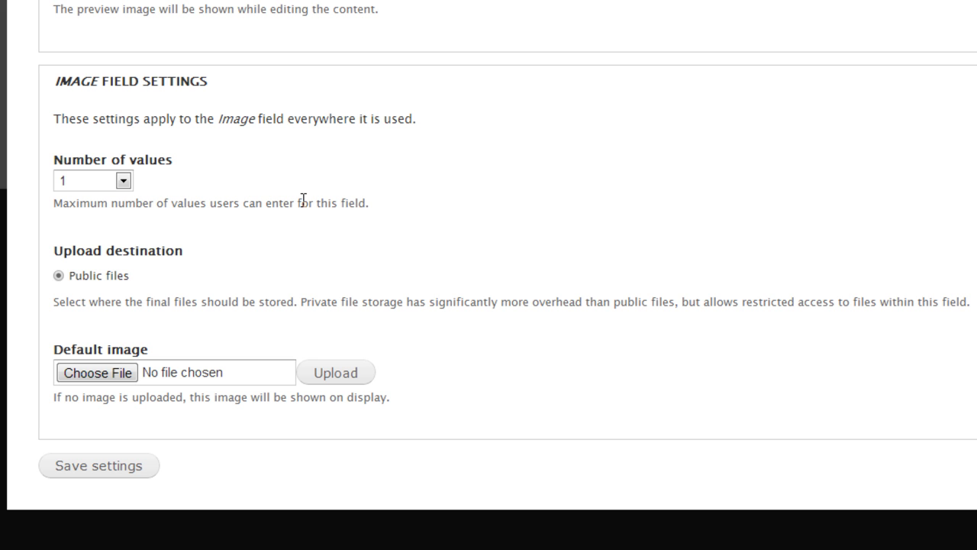
pyautogui.click(124, 181)
pyautogui.click(125, 199)
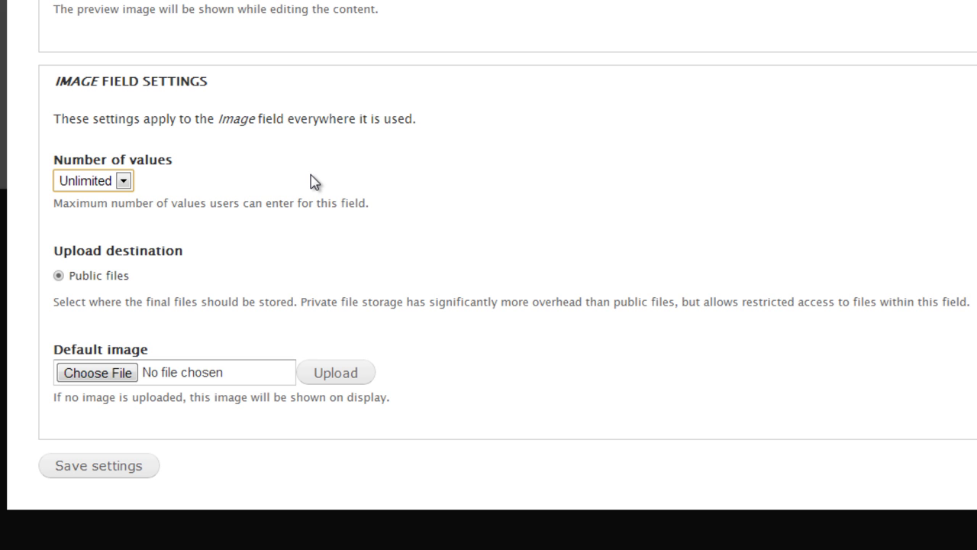
pyautogui.click(111, 183)
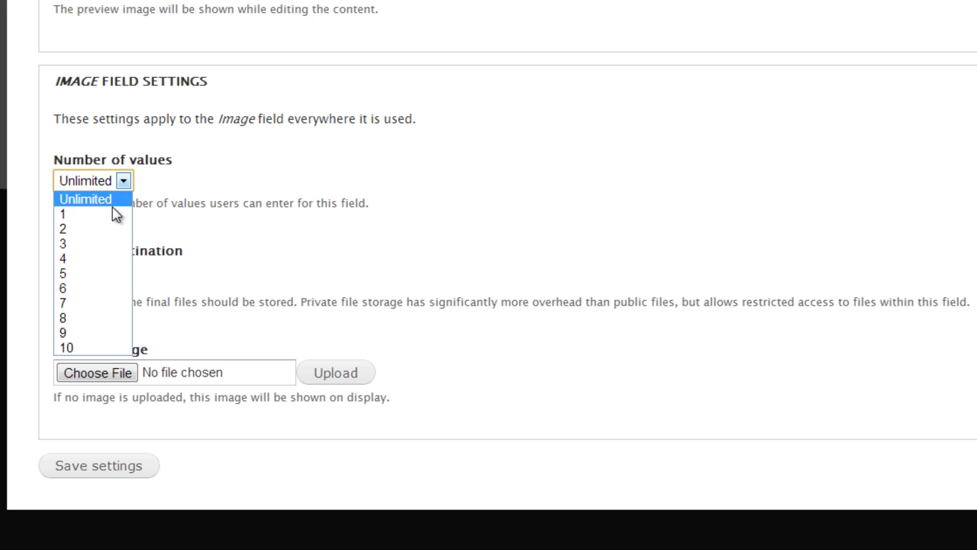
pyautogui.click(111, 214)
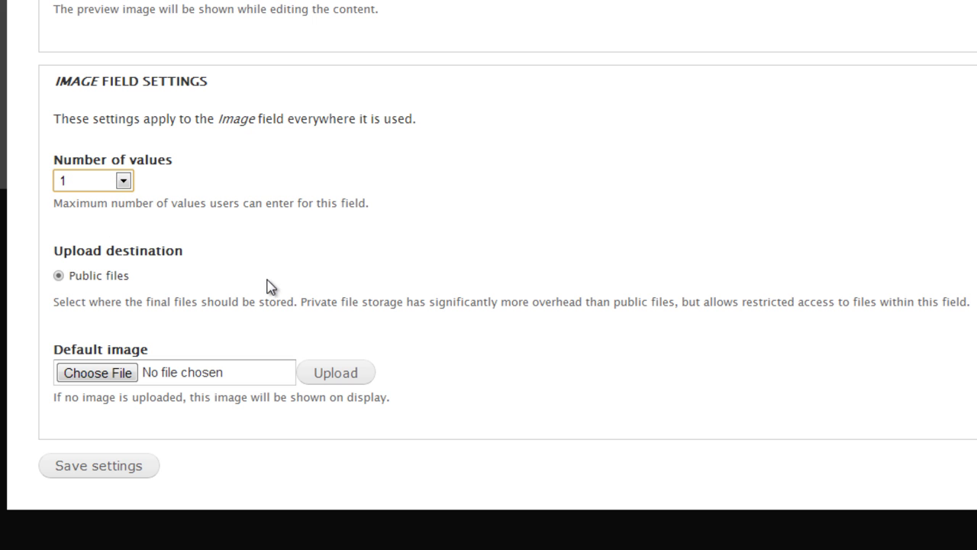
pyautogui.click(120, 467)
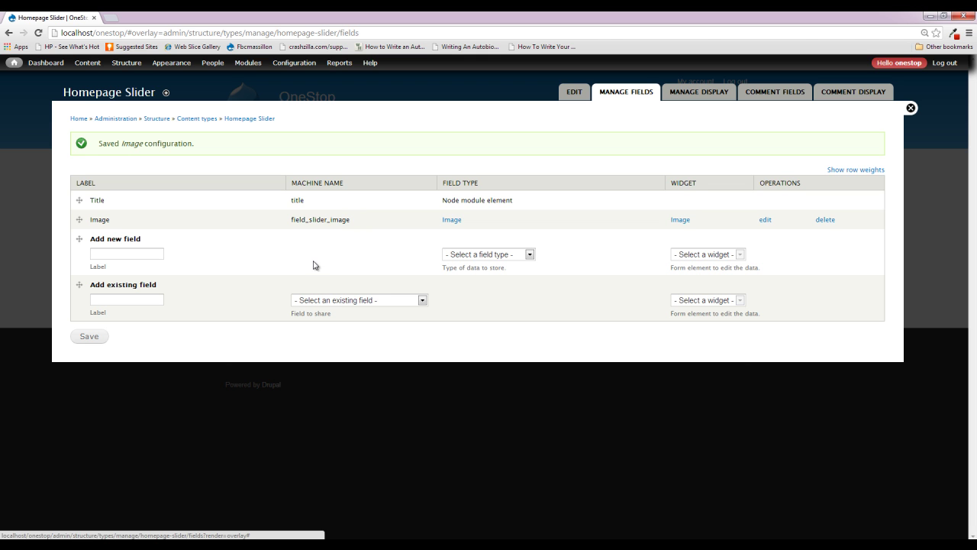
# Browse the new field type list and close it without adding anything.
pyautogui.click(504, 258)
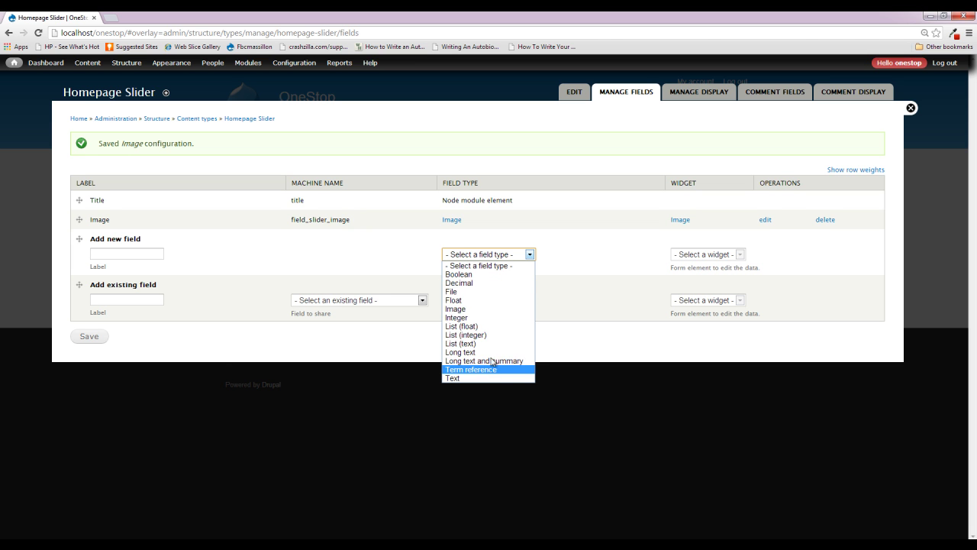
pyautogui.click(325, 289)
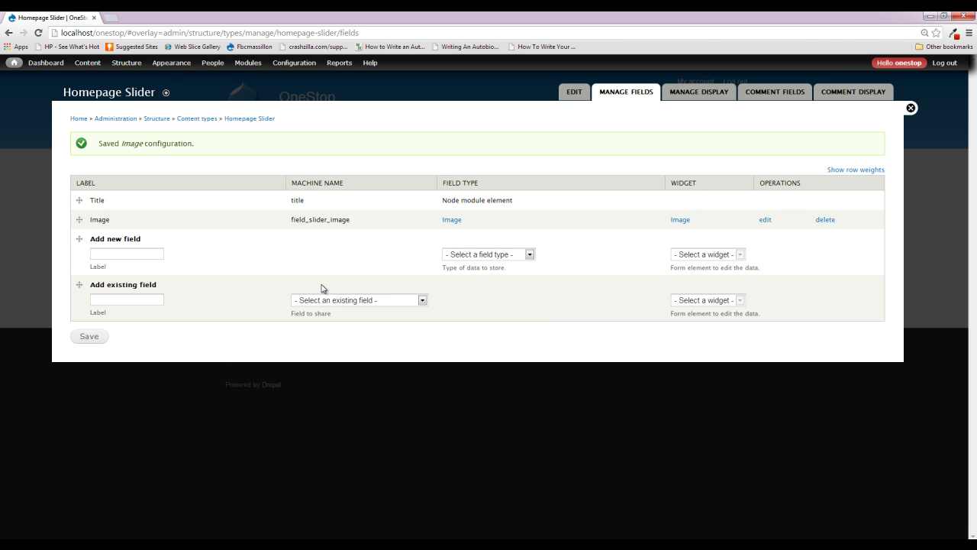
# Search 'drupal link' in a new tab and download the Link 7.x-1.1 zip.
pyautogui.click(112, 17)
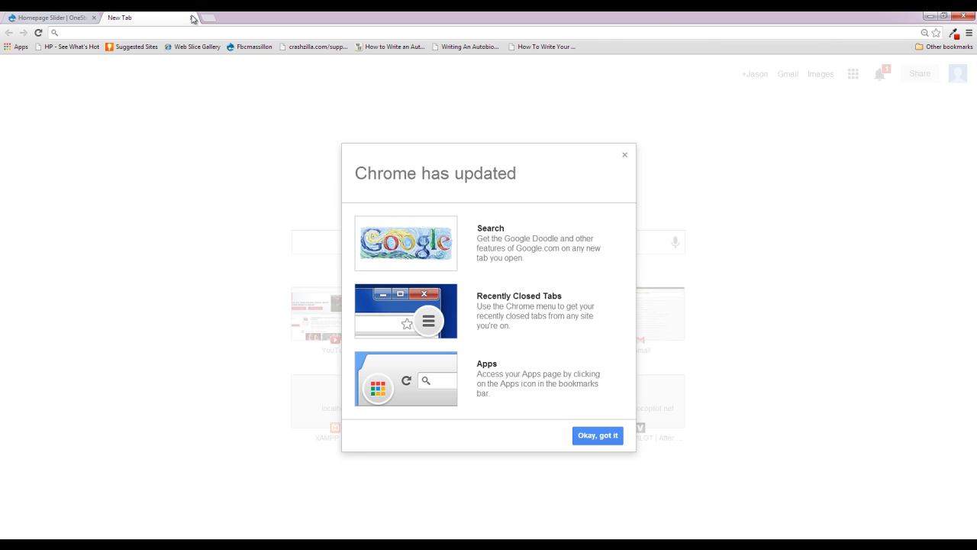
pyautogui.write('drupa')
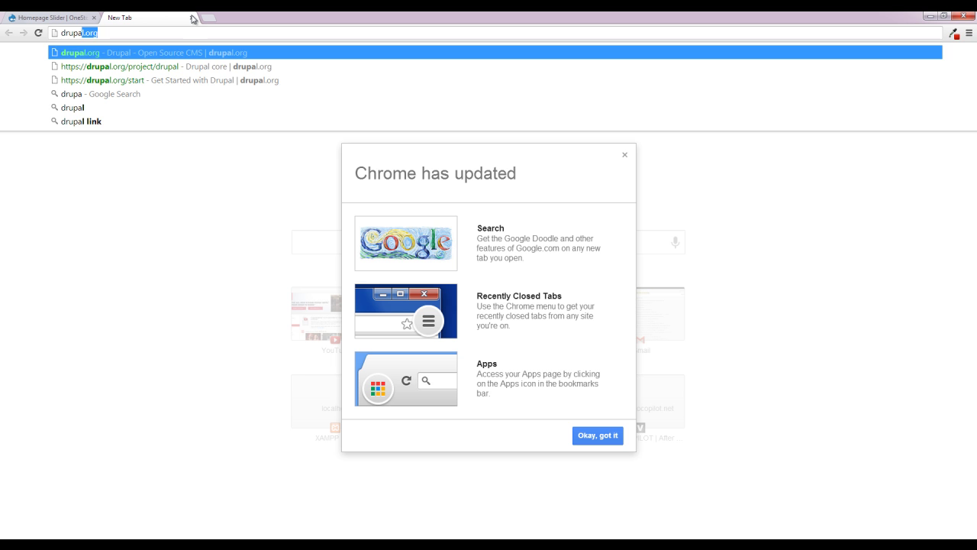
pyautogui.write('l link')
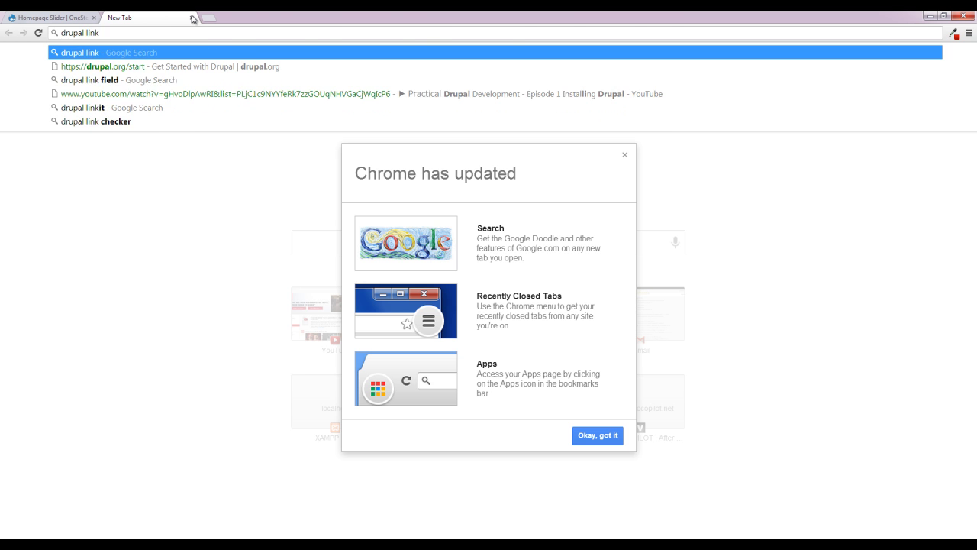
pyautogui.press('Return')
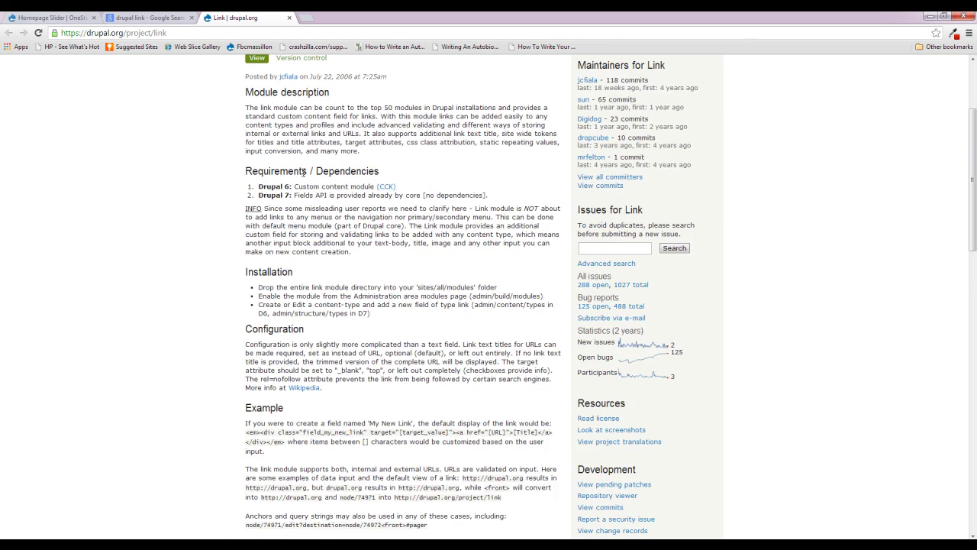
pyautogui.scroll(-10, 304, 174)
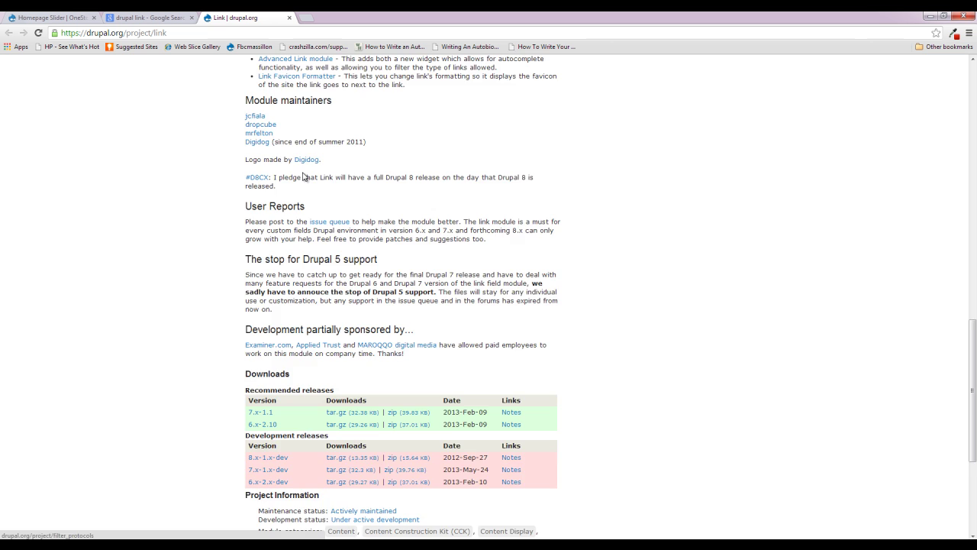
pyautogui.scroll(-1, 303, 176)
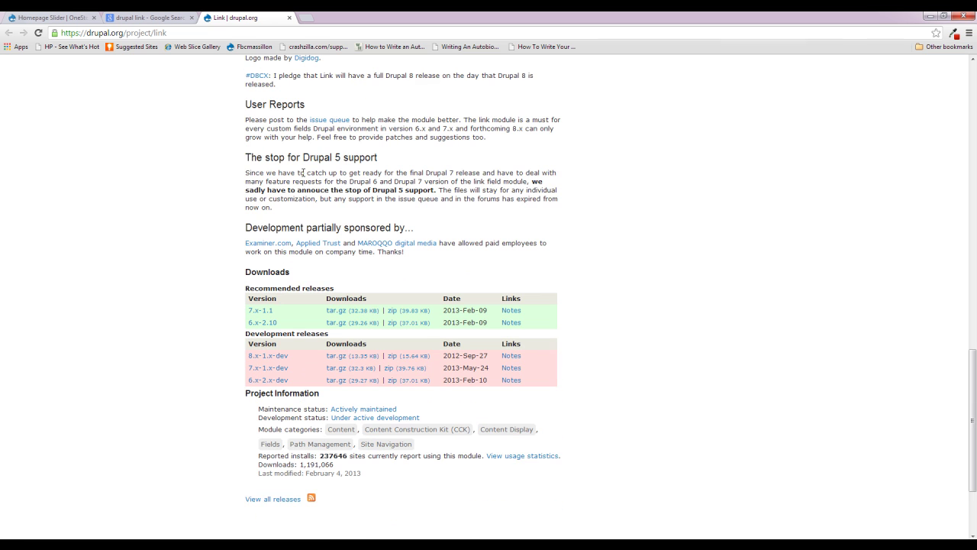
pyautogui.click(398, 311)
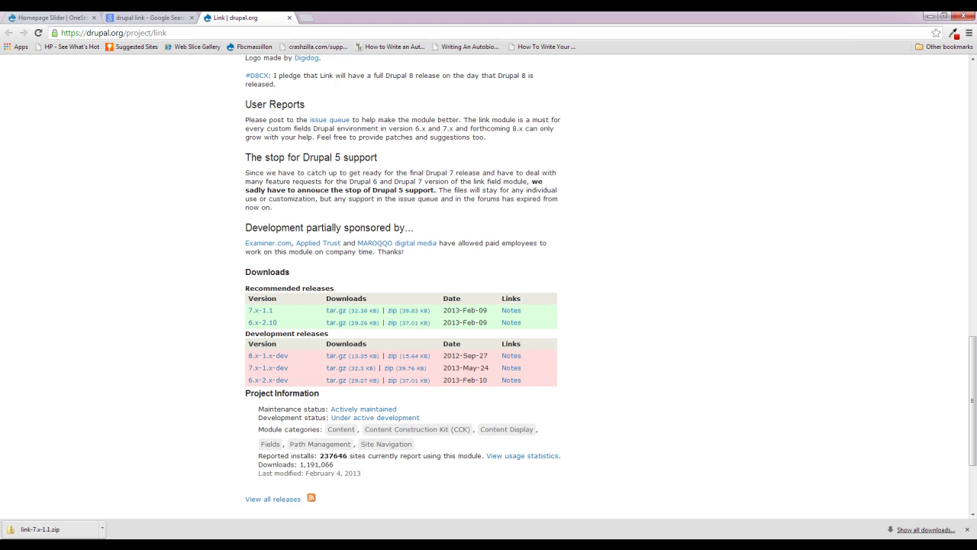
# Extract link-7.x-1.1.zip in Downloads into a link-7.x-1.1 folder.
pyautogui.press('super+e')
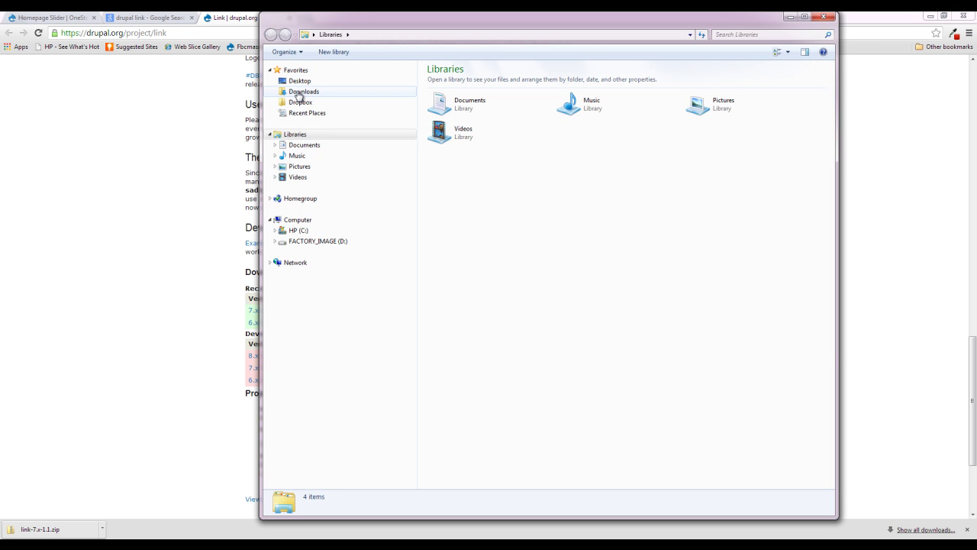
pyautogui.click(302, 93)
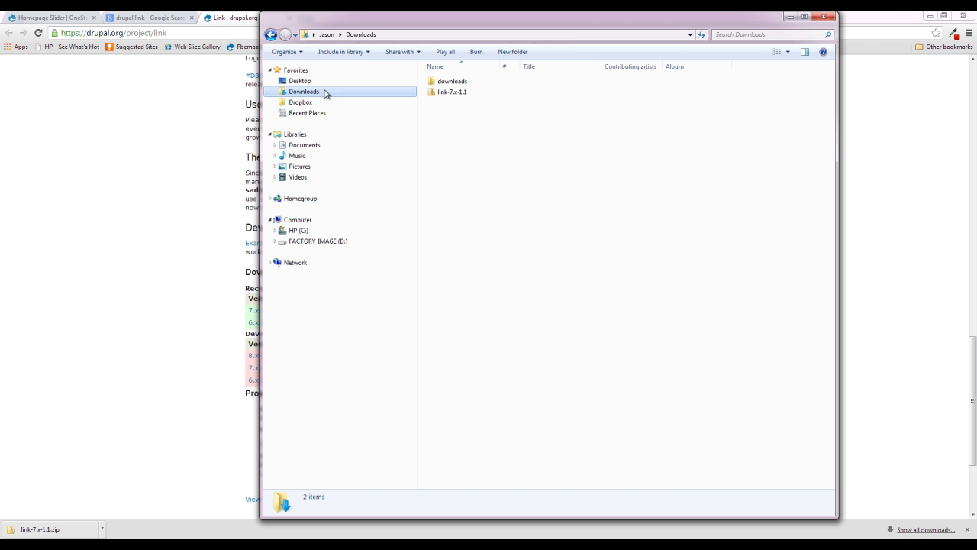
pyautogui.rightClick(449, 94)
pyautogui.click(493, 127)
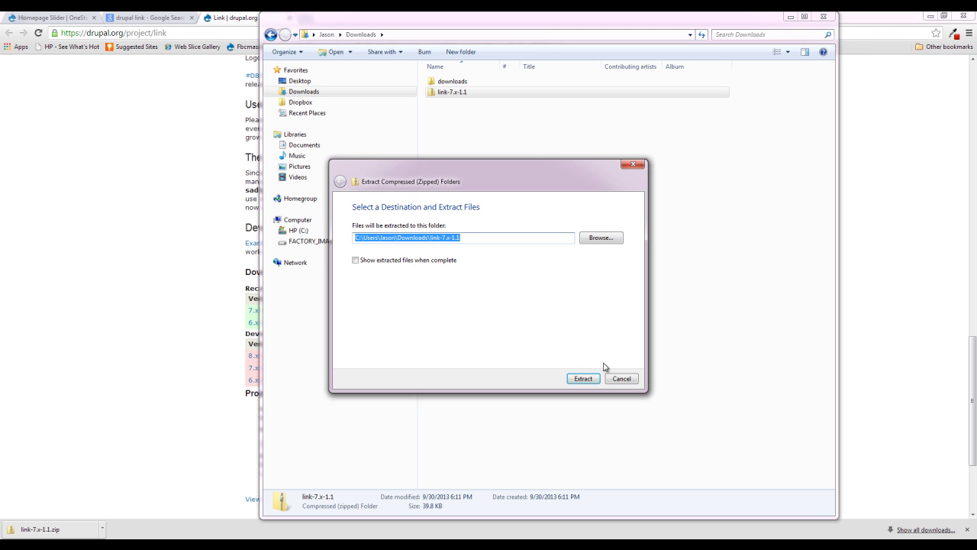
pyautogui.click(584, 379)
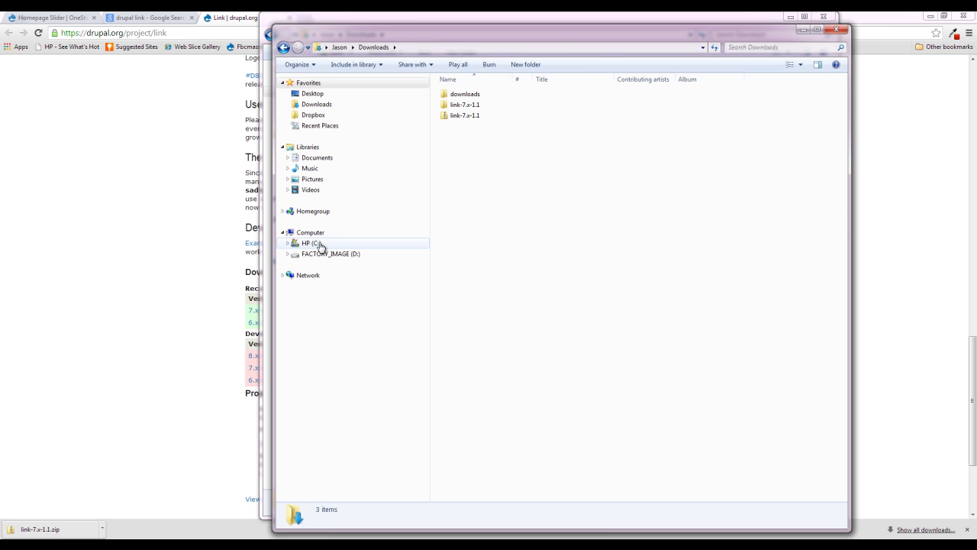
# Open C:\xampp\htdocs\onestop\sites\all\modules in Explorer.
pyautogui.click(319, 245)
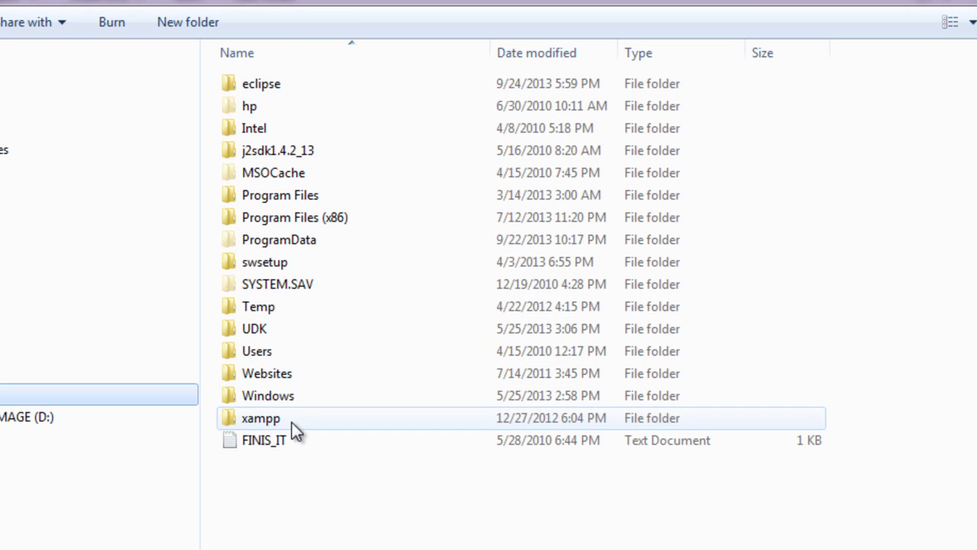
pyautogui.doubleClick(292, 423)
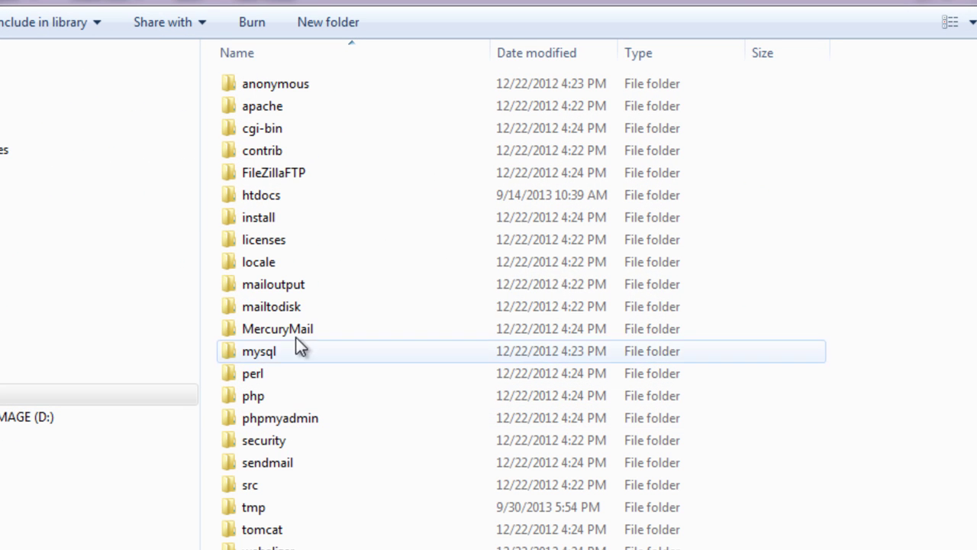
pyautogui.doubleClick(297, 197)
pyautogui.click(290, 150)
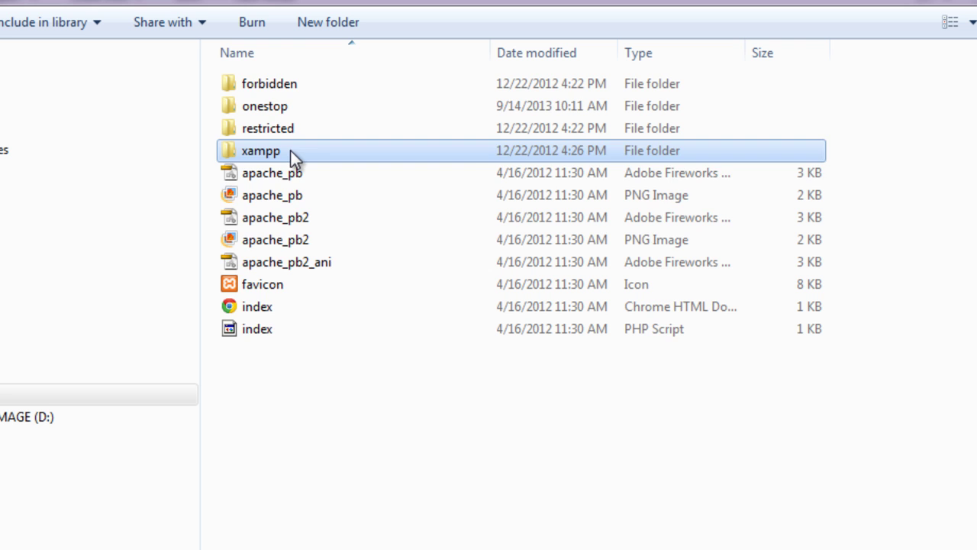
pyautogui.doubleClick(290, 150)
pyautogui.press('BackSpace')
pyautogui.doubleClick(284, 109)
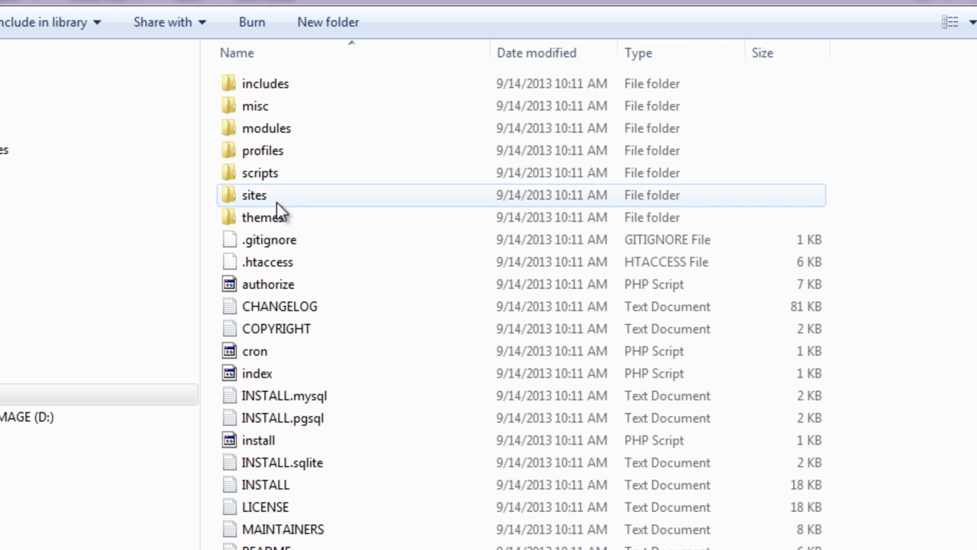
pyautogui.doubleClick(243, 196)
pyautogui.click(257, 86)
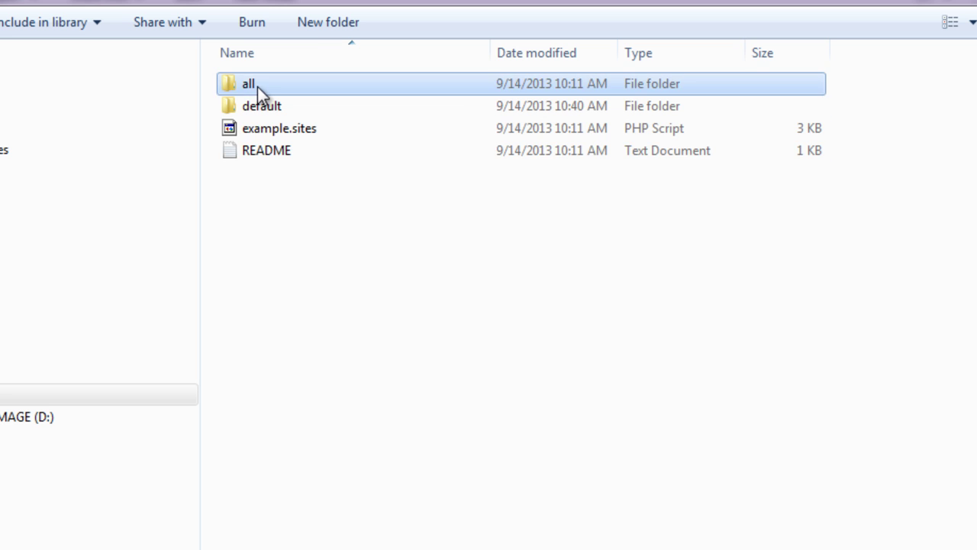
pyautogui.doubleClick(257, 86)
pyautogui.doubleClick(251, 87)
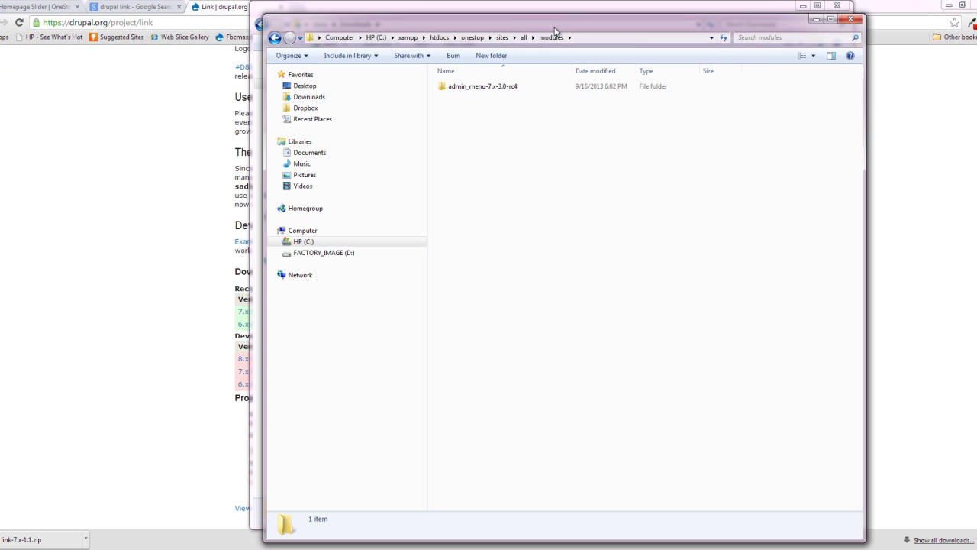
# Move the link-7.x-1.1 folder into modules and close the Explorer window.
pyautogui.moveTo(555, 31); pyautogui.dragTo(624, 142)
pyautogui.moveTo(452, 85); pyautogui.dragTo(596, 243)
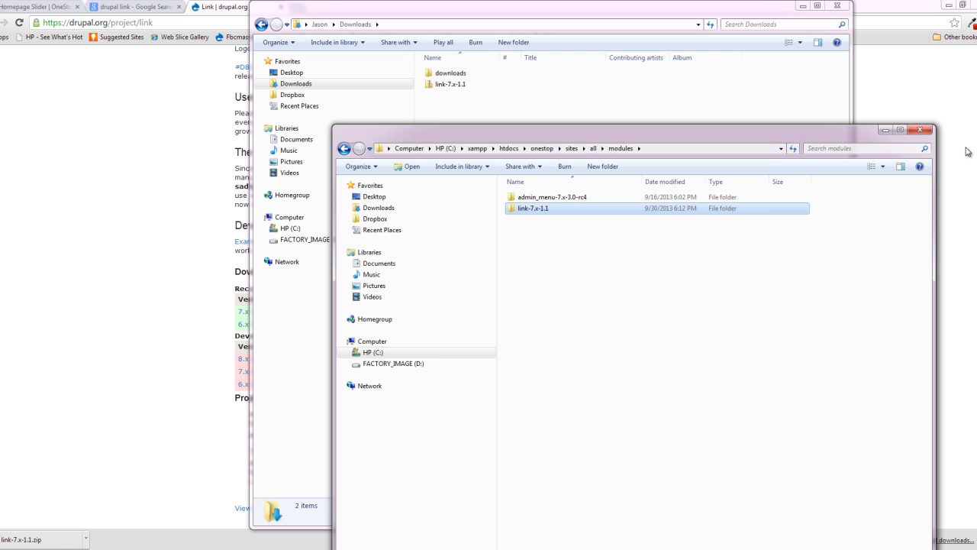
pyautogui.click(921, 130)
# Close the Downloads, Link project page and Google search results tabs.
pyautogui.click(841, 5)
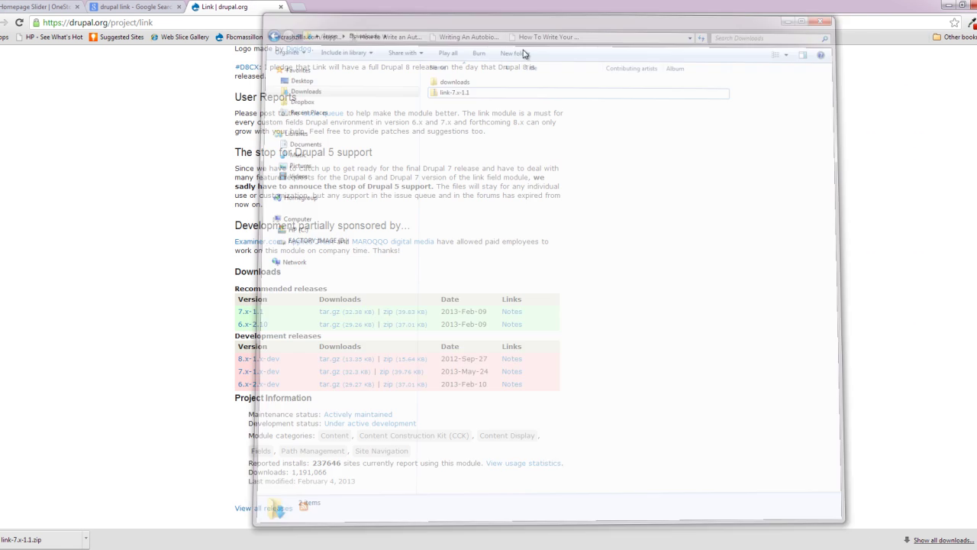
pyautogui.click(281, 8)
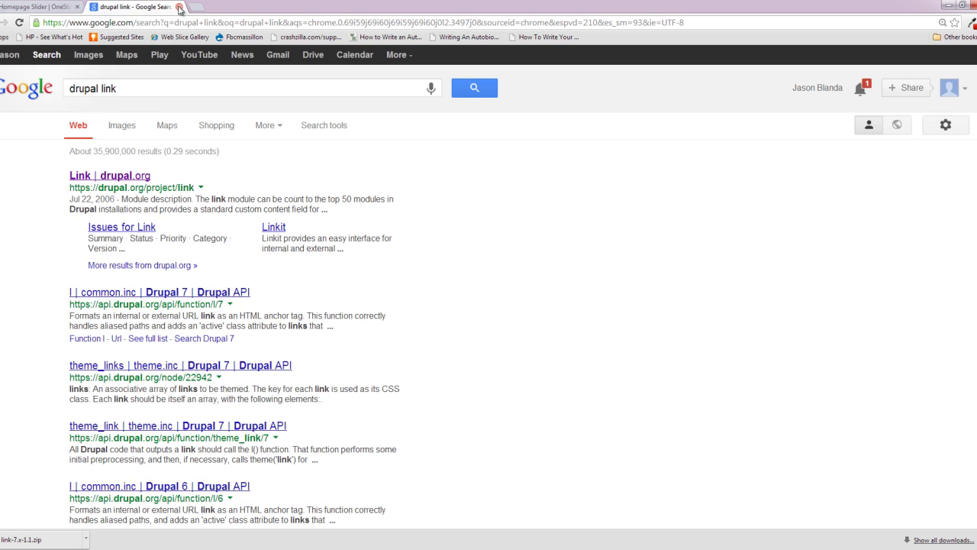
pyautogui.click(181, 6)
# Enable the Link module under Fields, save the configuration, and return to the home page.
pyautogui.moveTo(238, 54)
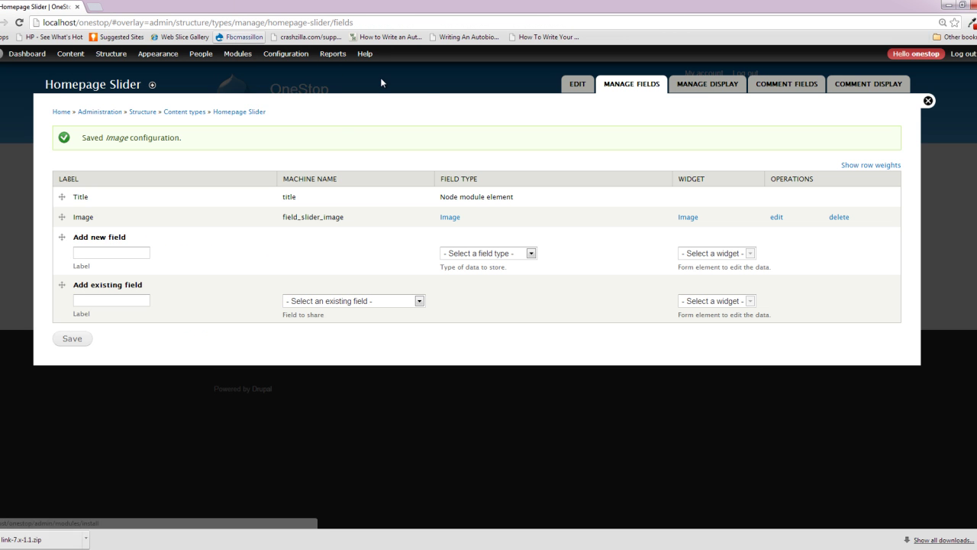
pyautogui.click(237, 55)
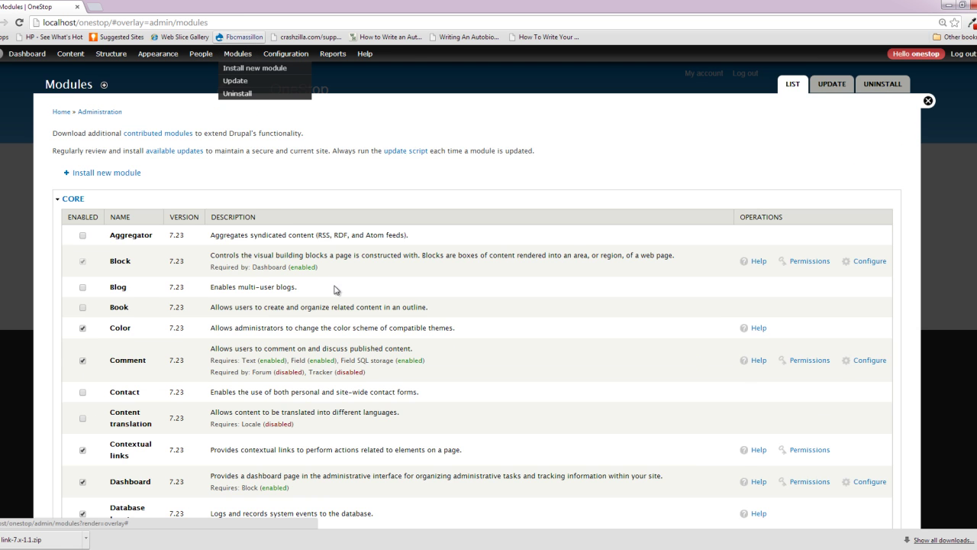
pyautogui.scroll(-10, 336, 290)
pyautogui.scroll(-10, 336, 291)
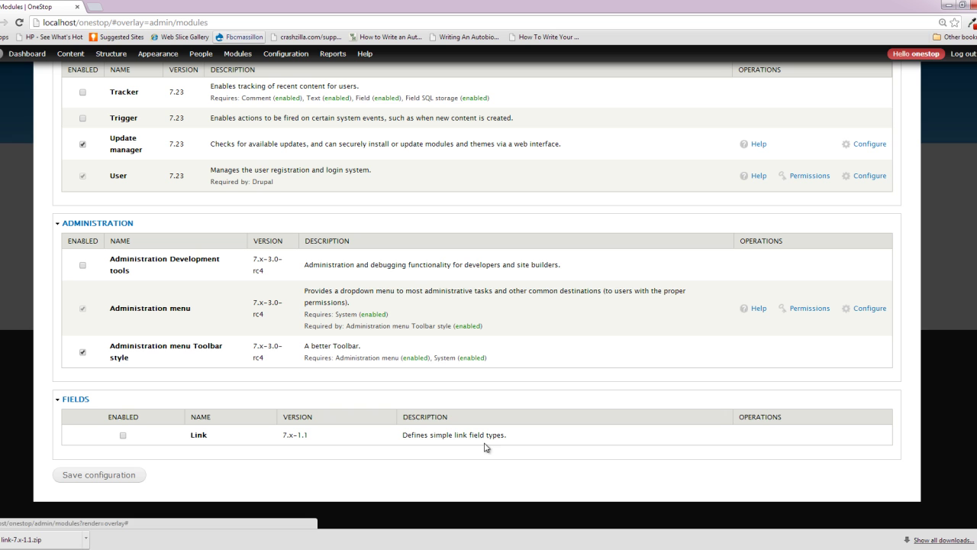
pyautogui.click(123, 436)
pyautogui.click(132, 478)
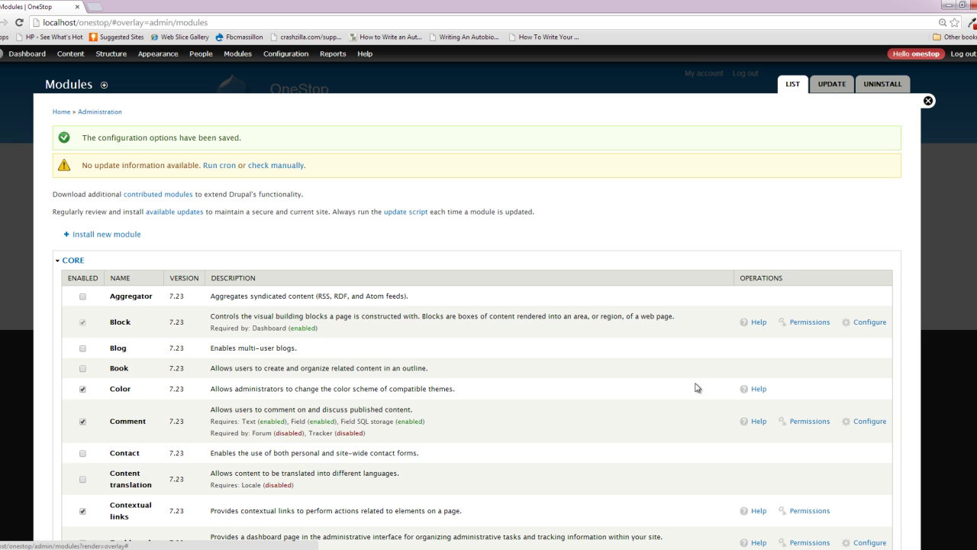
pyautogui.click(928, 102)
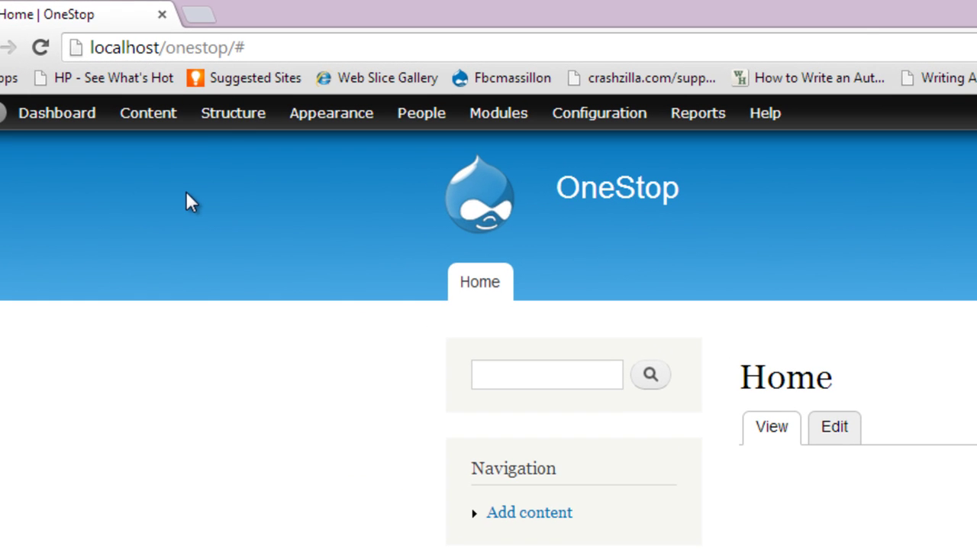
# Go to Structure > Content types > Homepage Slider > Manage fields.
pyautogui.moveTo(169, 95)
pyautogui.moveTo(173, 115)
pyautogui.moveTo(237, 176)
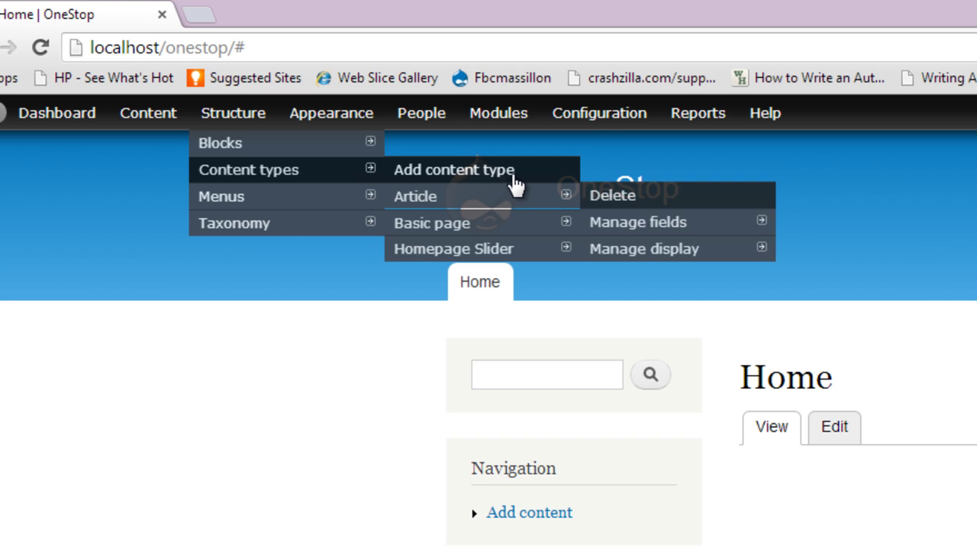
pyautogui.moveTo(516, 248)
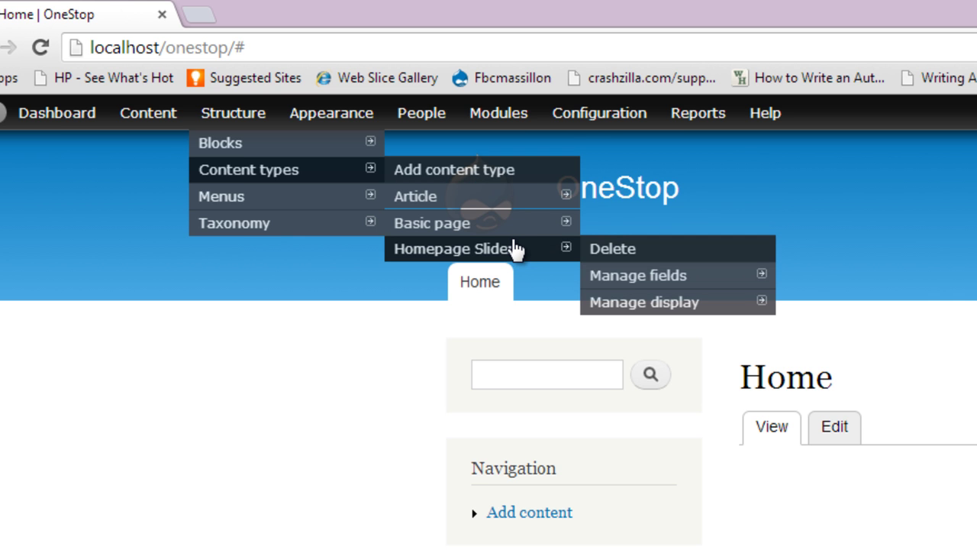
pyautogui.click(632, 277)
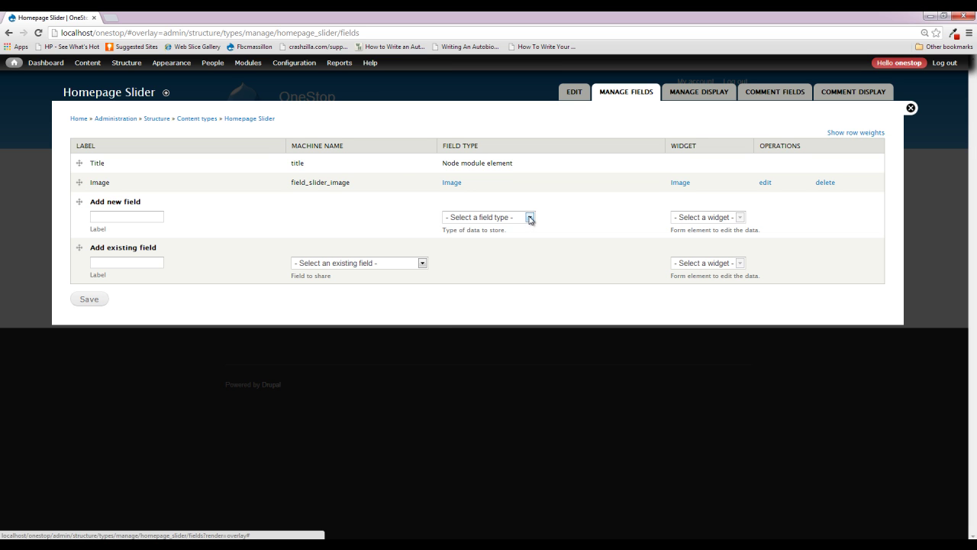
# Add a Link-type field labelled 'Link' with machine name field_slider_link and save it.
pyautogui.click(530, 218)
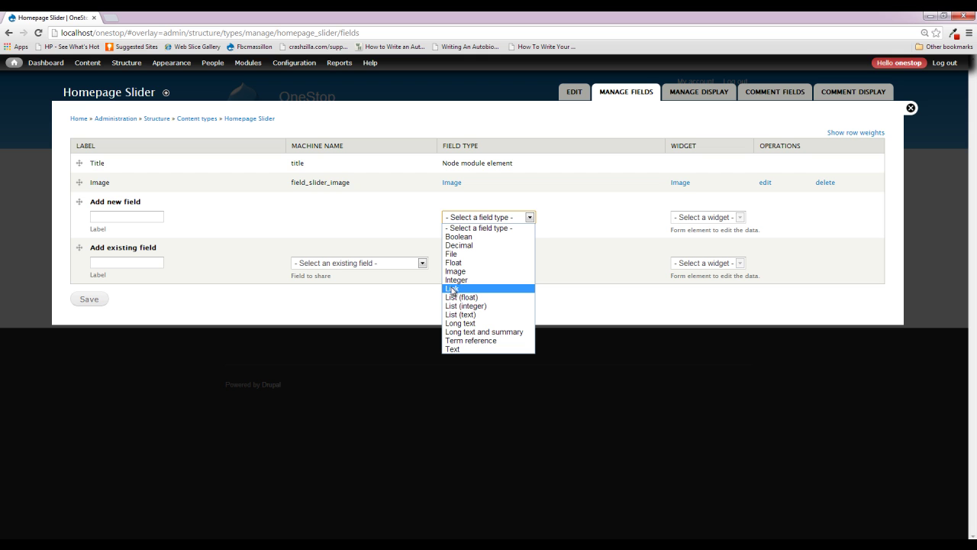
pyautogui.click(453, 288)
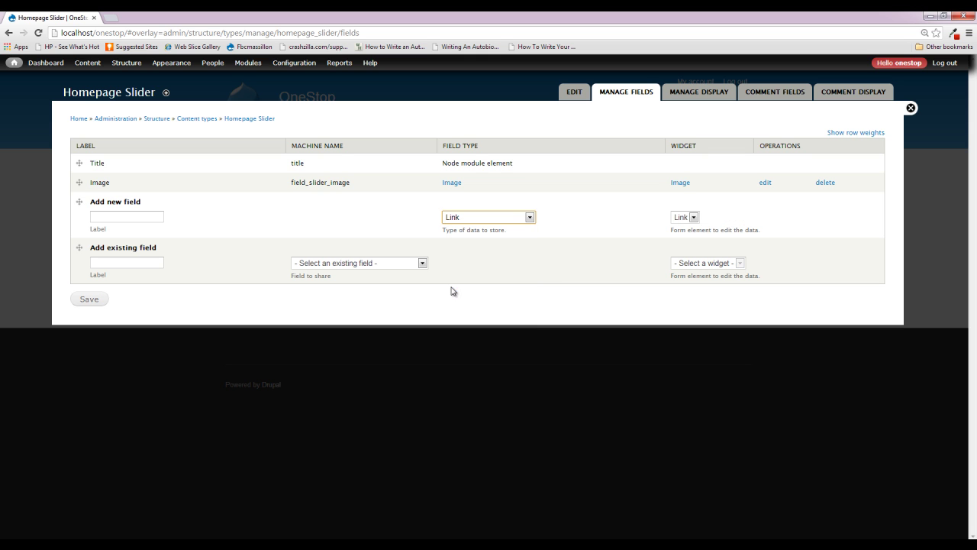
pyautogui.click(694, 218)
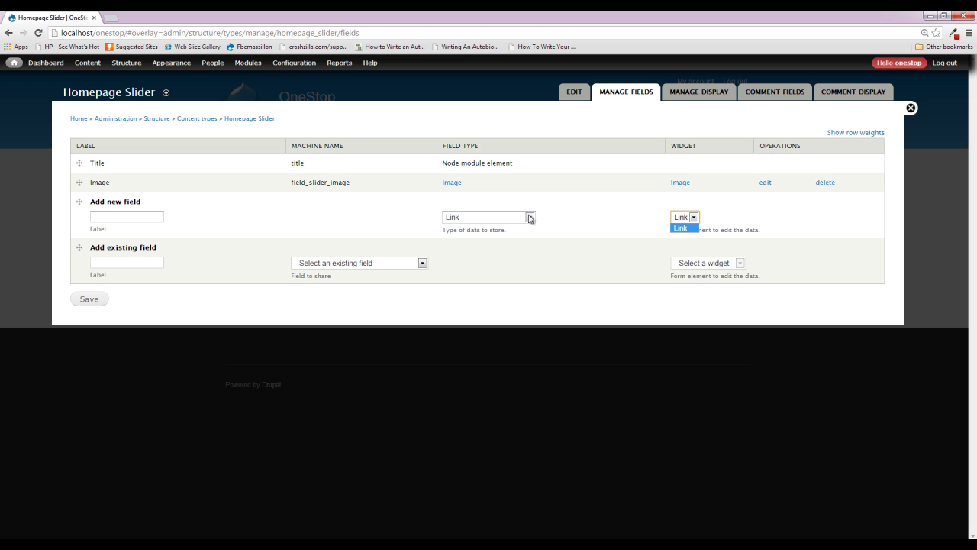
pyautogui.click(163, 218)
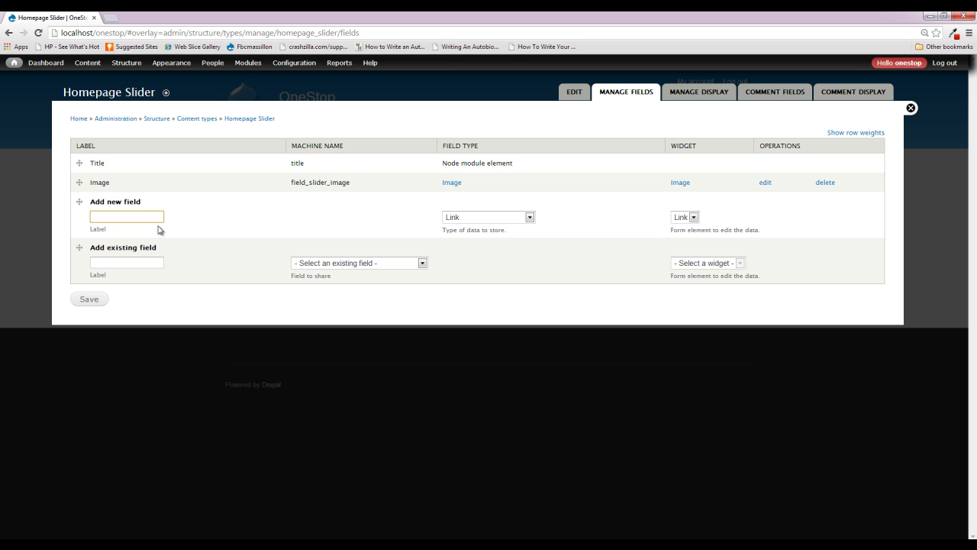
pyautogui.write('Link')
pyautogui.press('Tab')
pyautogui.press('Return')
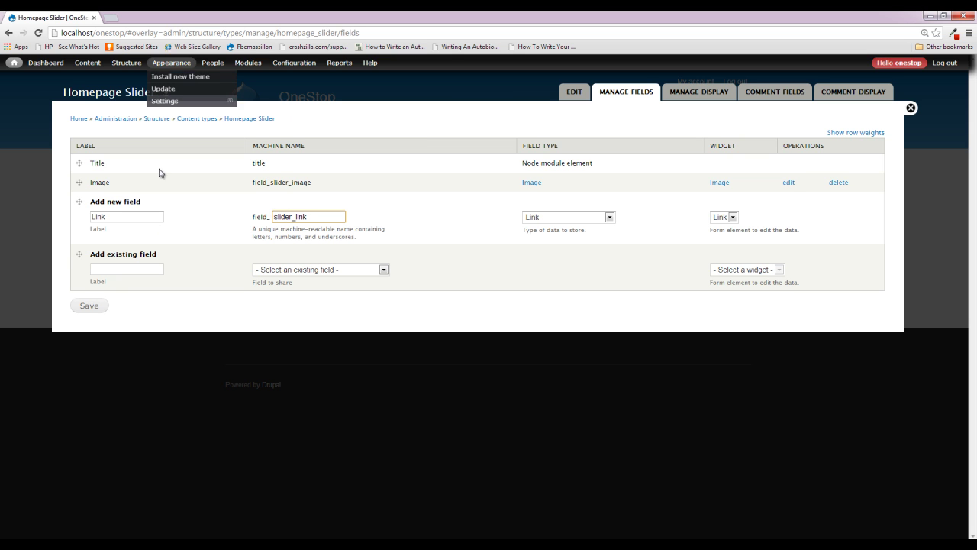
pyautogui.click(89, 306)
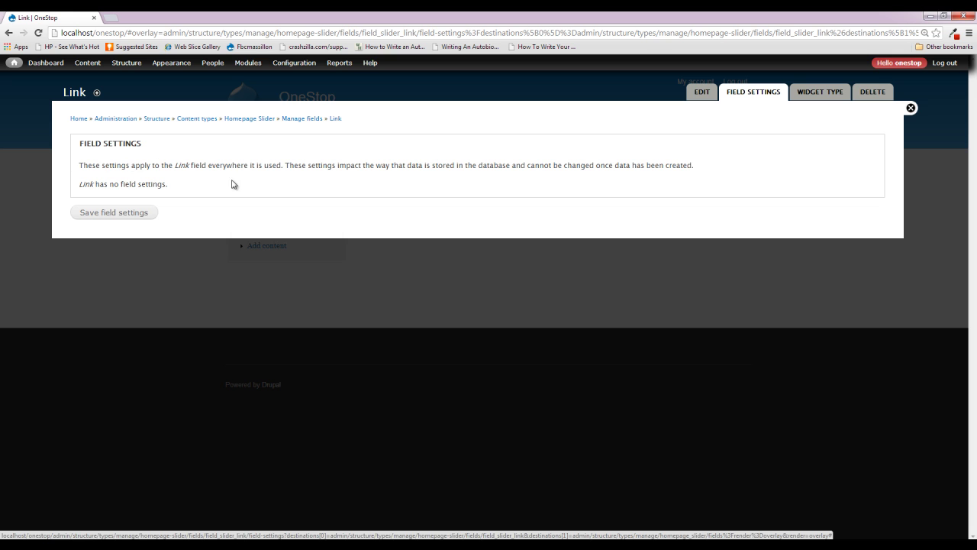
# Make the link title required, keep Number of values at 1, and save the Link settings.
pyautogui.click(133, 212)
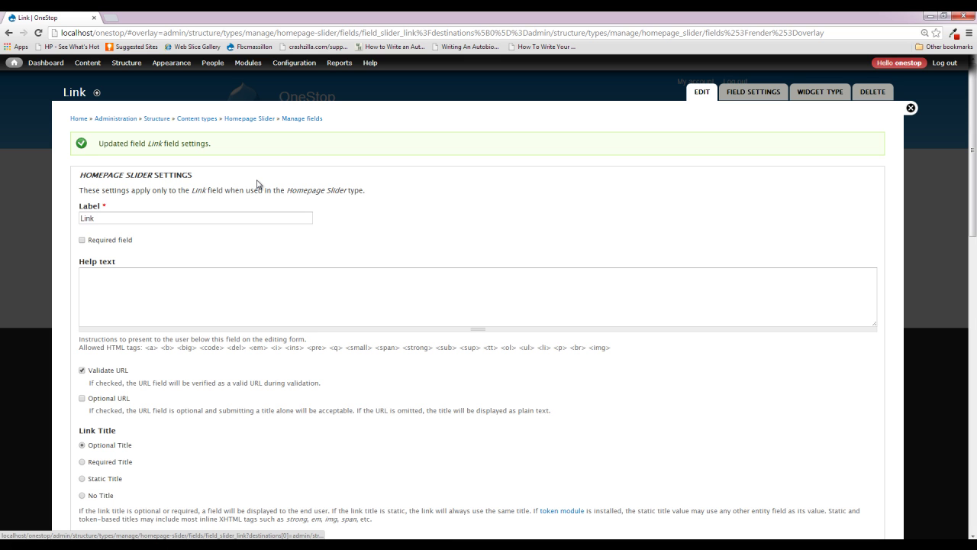
pyautogui.scroll(-3, 211, 255)
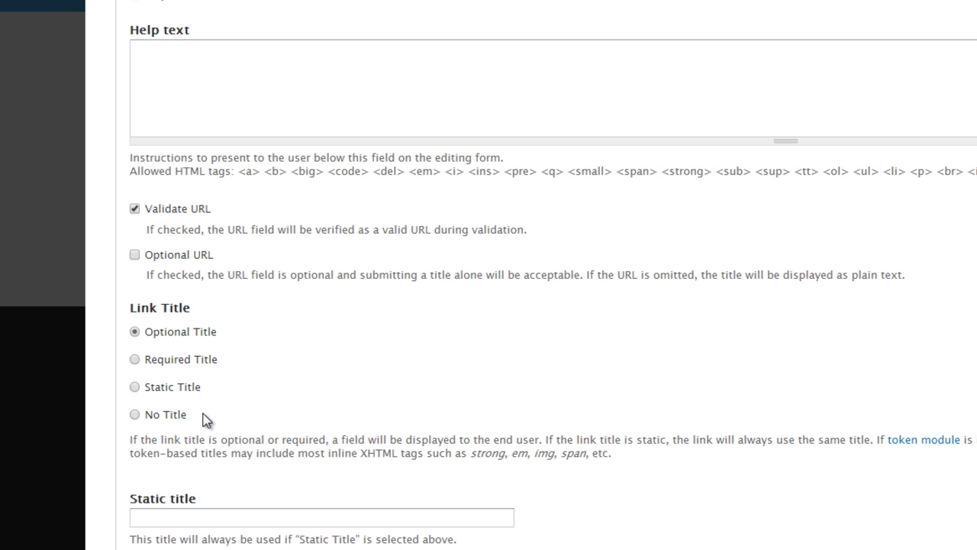
pyautogui.click(172, 367)
pyautogui.scroll(-5, 258, 356)
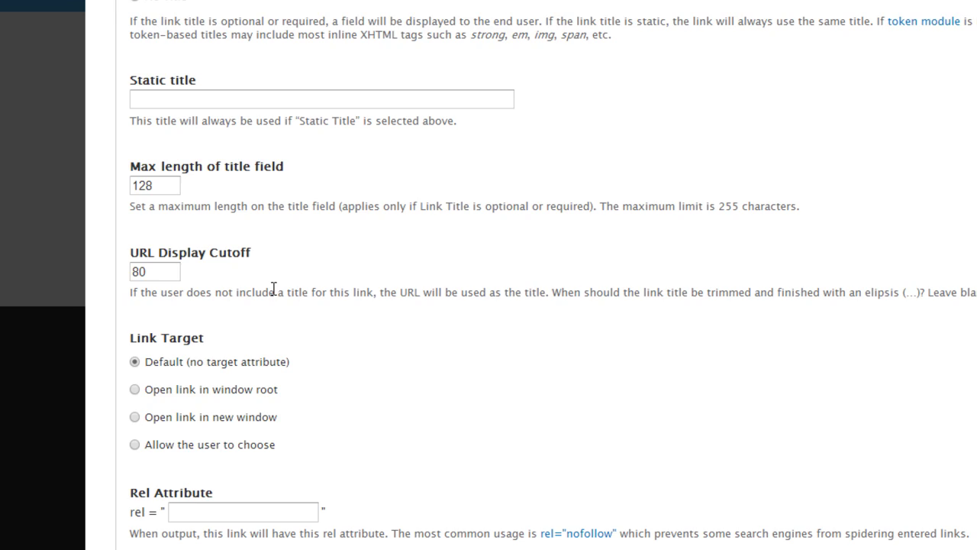
pyautogui.scroll(-5, 273, 287)
pyautogui.scroll(-1, 275, 296)
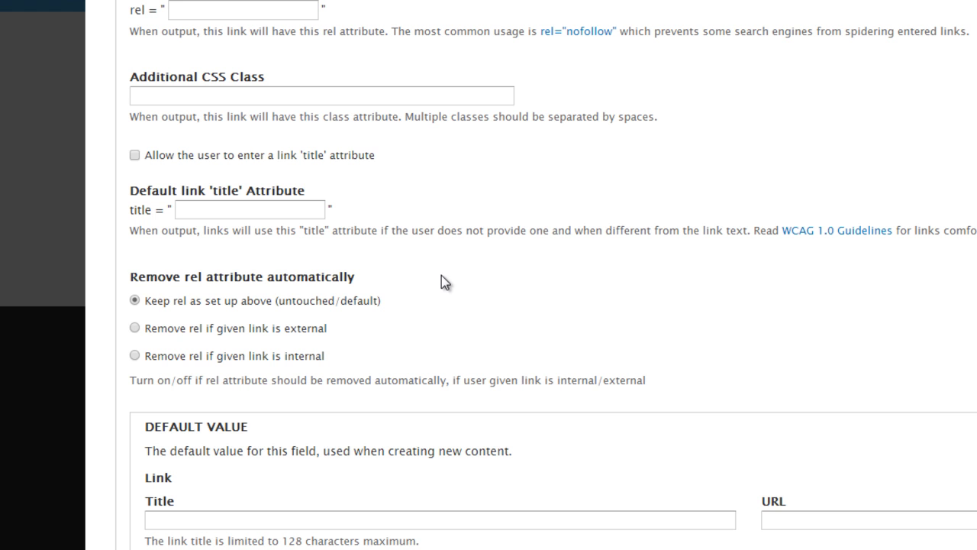
pyautogui.scroll(-3, 401, 308)
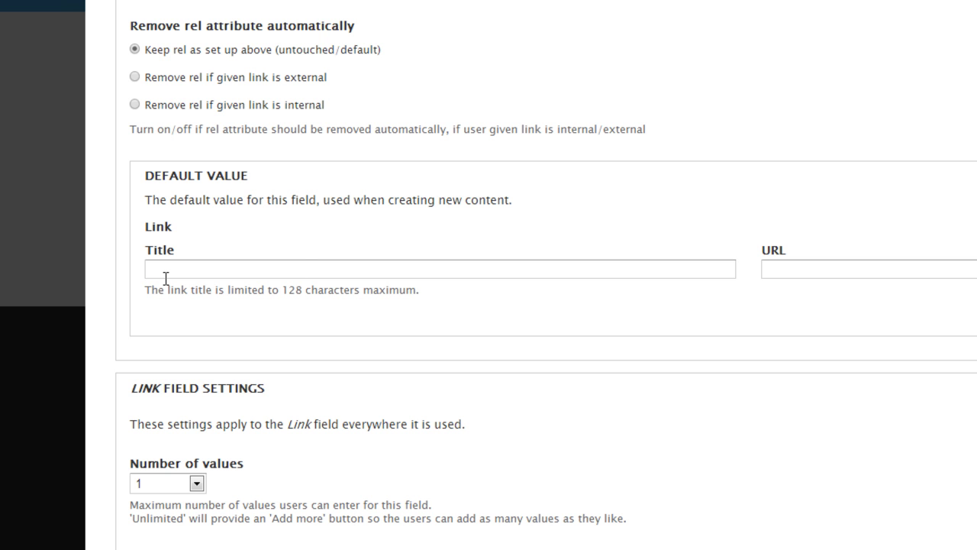
pyautogui.scroll(-1, 163, 290)
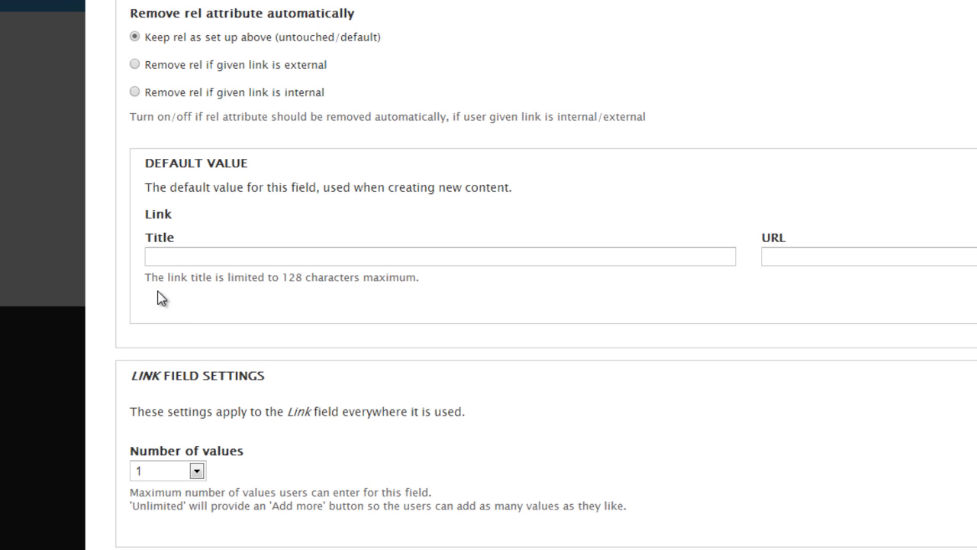
pyautogui.click(197, 471)
pyautogui.click(380, 455)
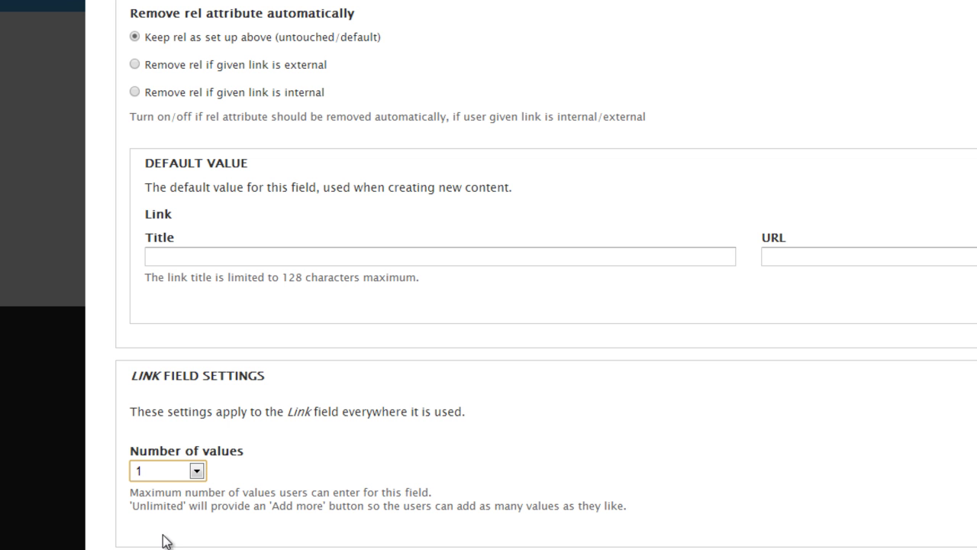
pyautogui.click(167, 549)
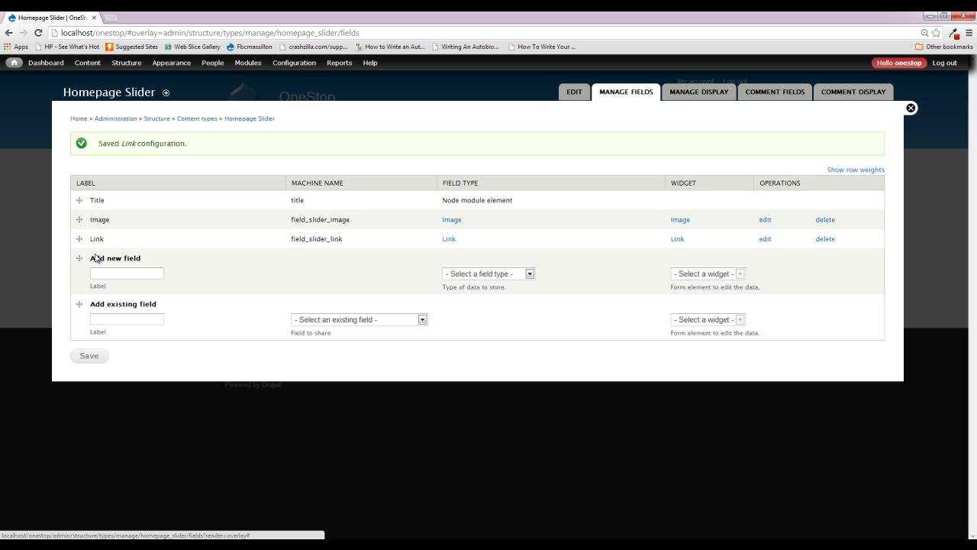
# Start a new Homepage Slider item via Content > Add content and focus its Title field.
pyautogui.click(911, 107)
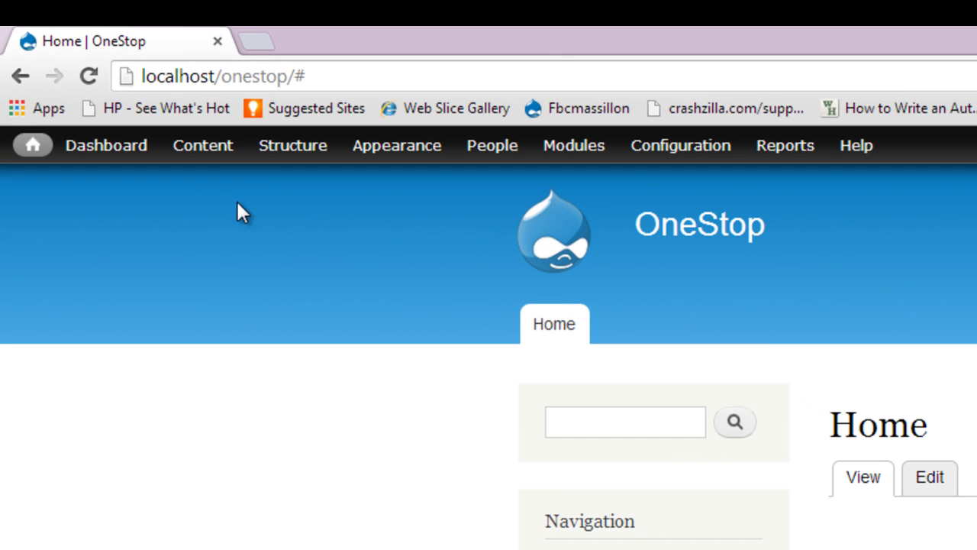
pyautogui.moveTo(216, 152)
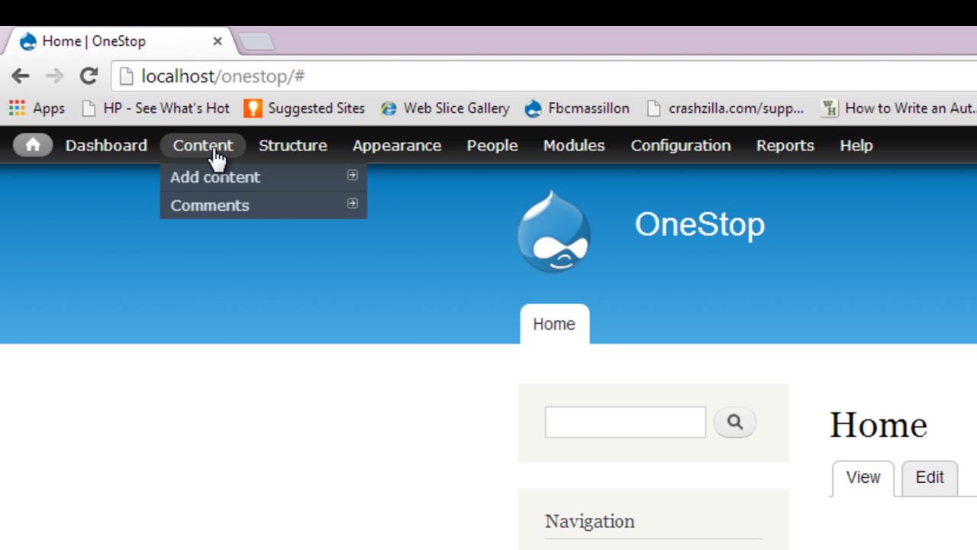
pyautogui.moveTo(218, 184)
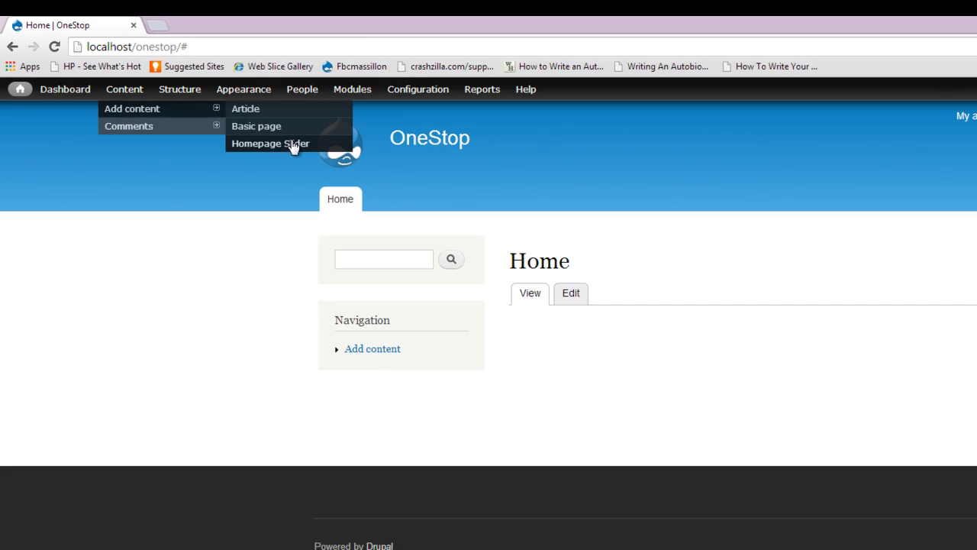
pyautogui.click(472, 232)
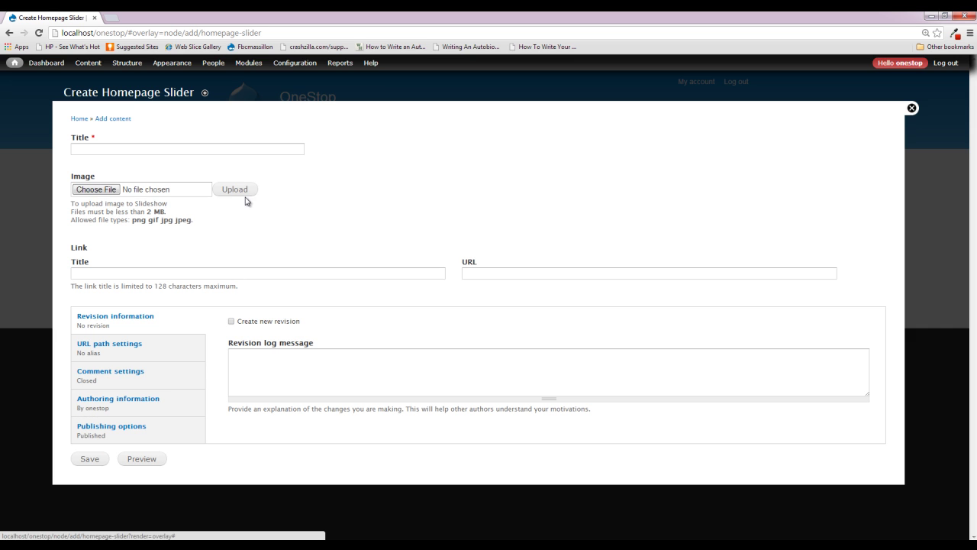
pyautogui.click(116, 151)
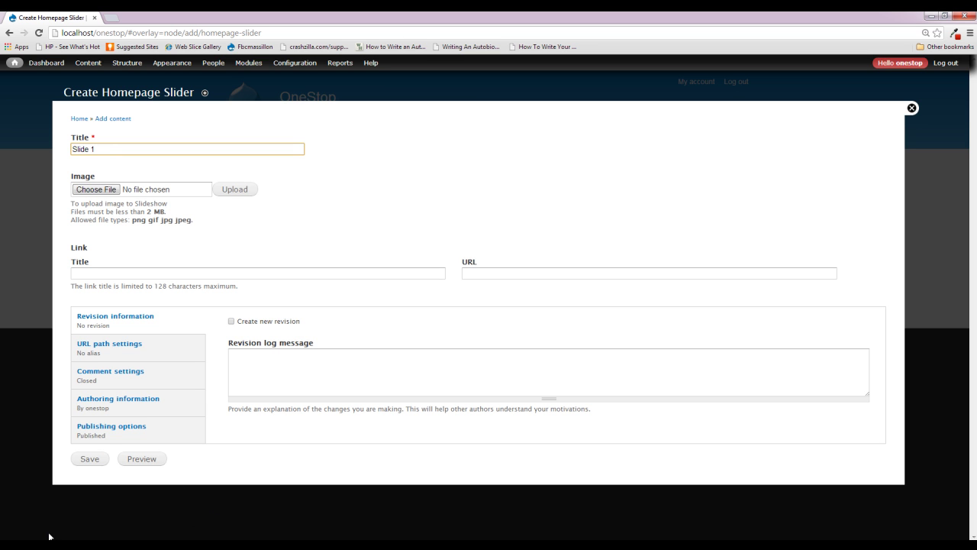
# In a new tab, search Google for 'Stock Photo' and show the image results.
pyautogui.click(112, 17)
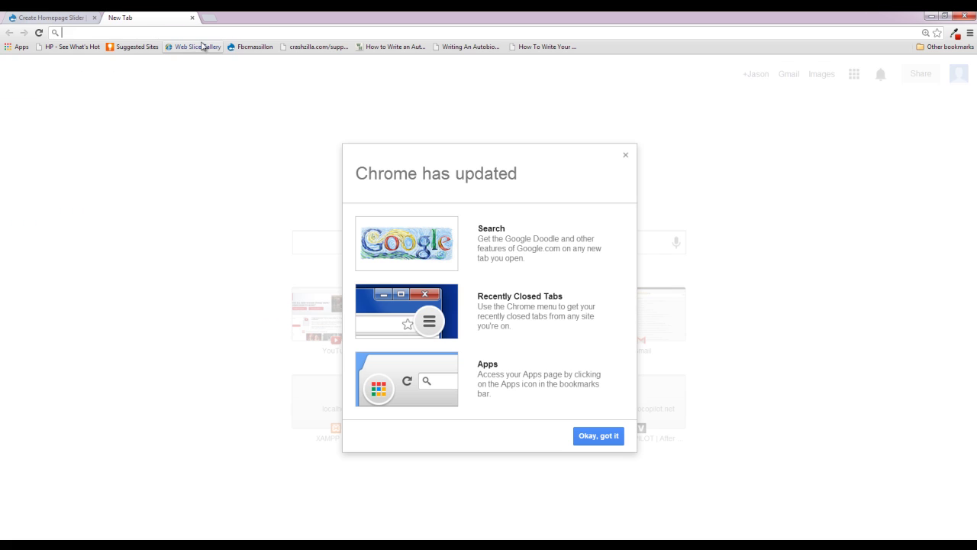
pyautogui.write('google')
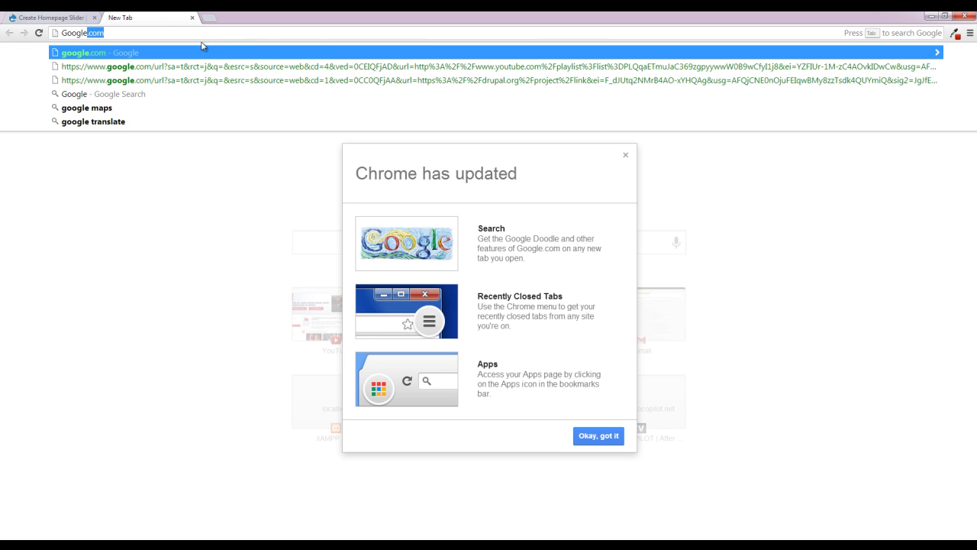
pyautogui.press('Return')
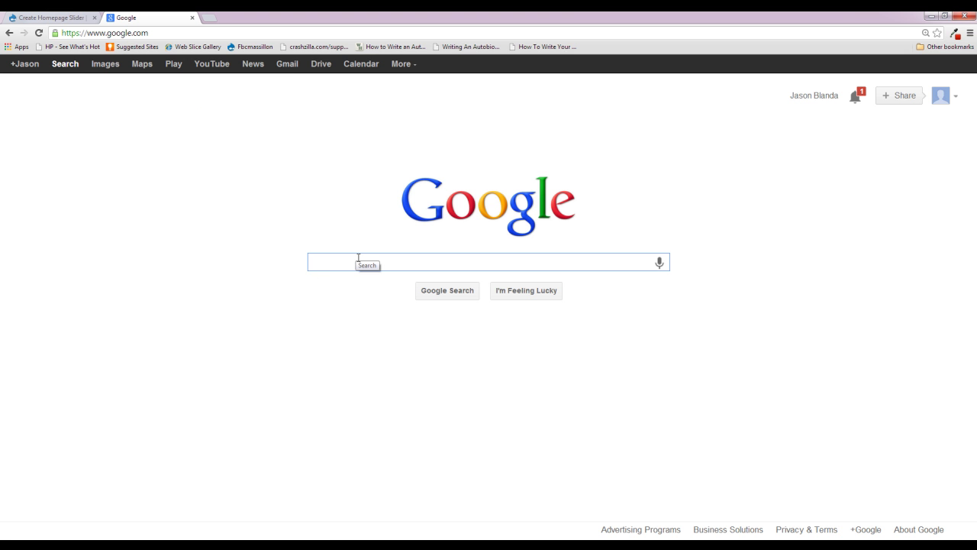
pyautogui.write('Stock Photo')
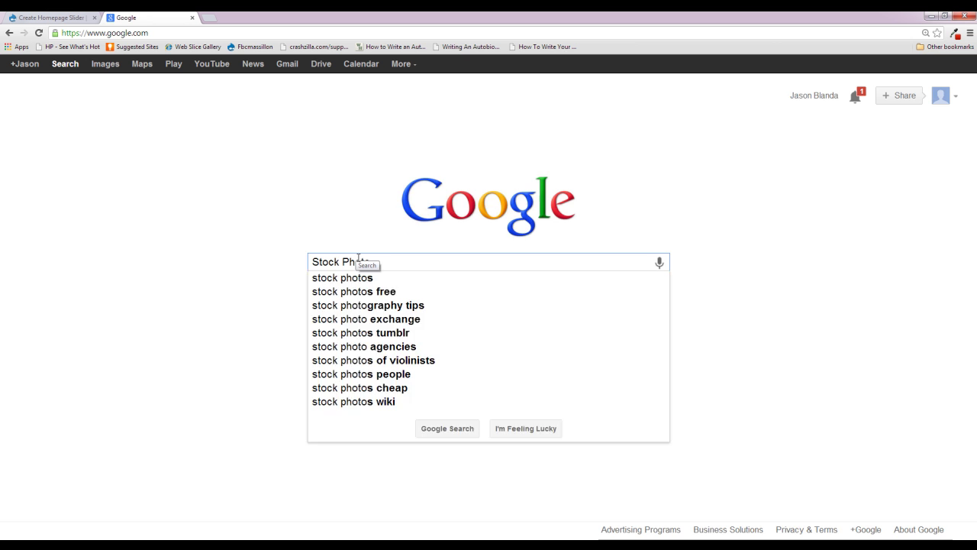
pyautogui.press('Return')
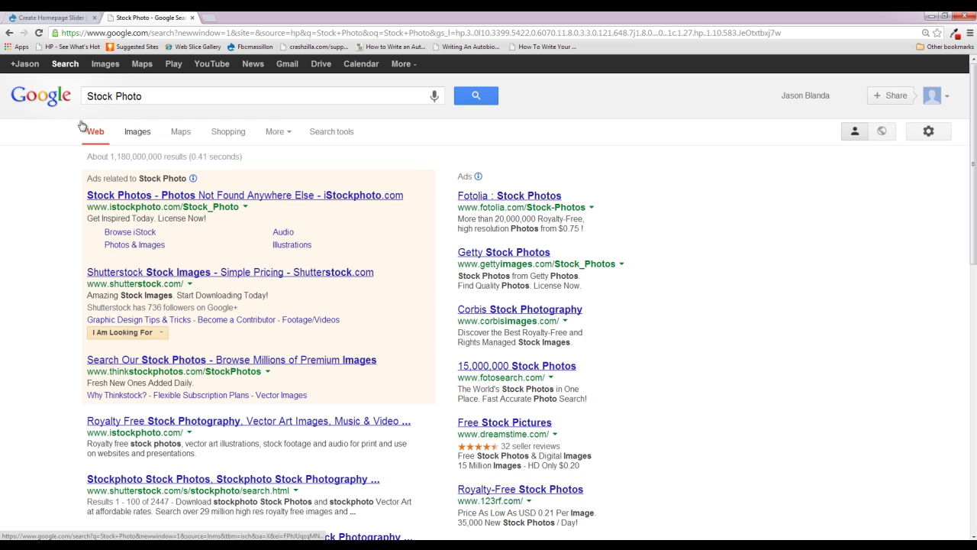
pyautogui.click(147, 137)
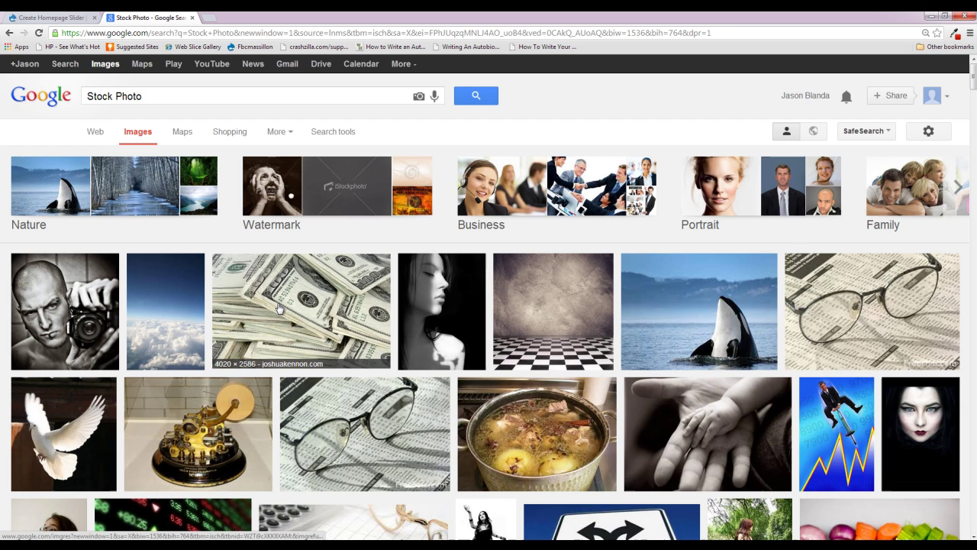
# Save the dollar-bills stock photo to the Desktop and close the extra tabs.
pyautogui.click(279, 308)
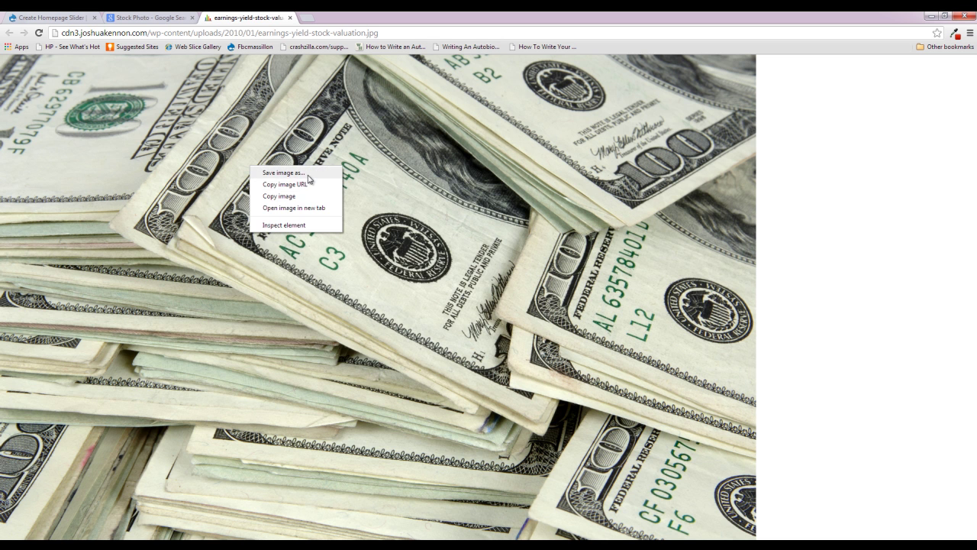
pyautogui.click(310, 180)
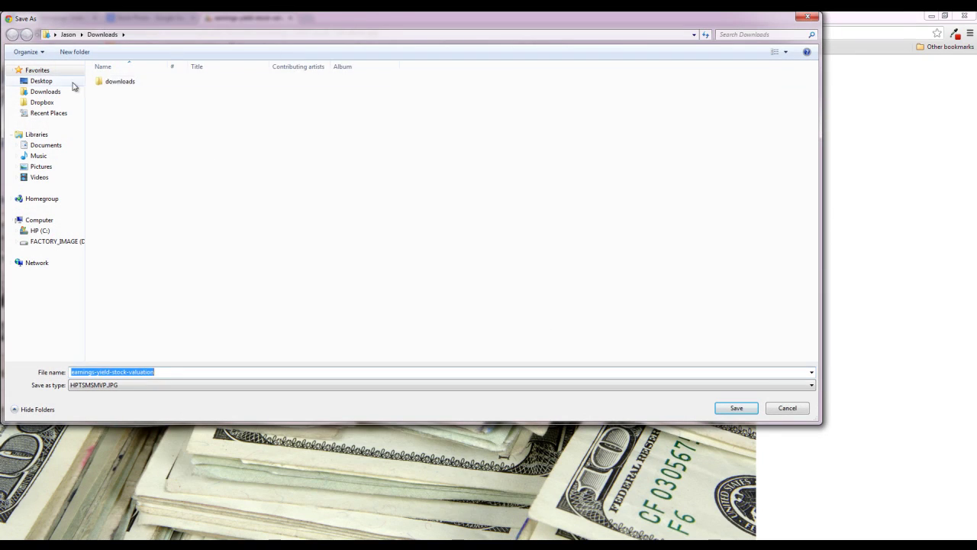
pyautogui.click(58, 83)
pyautogui.click(736, 408)
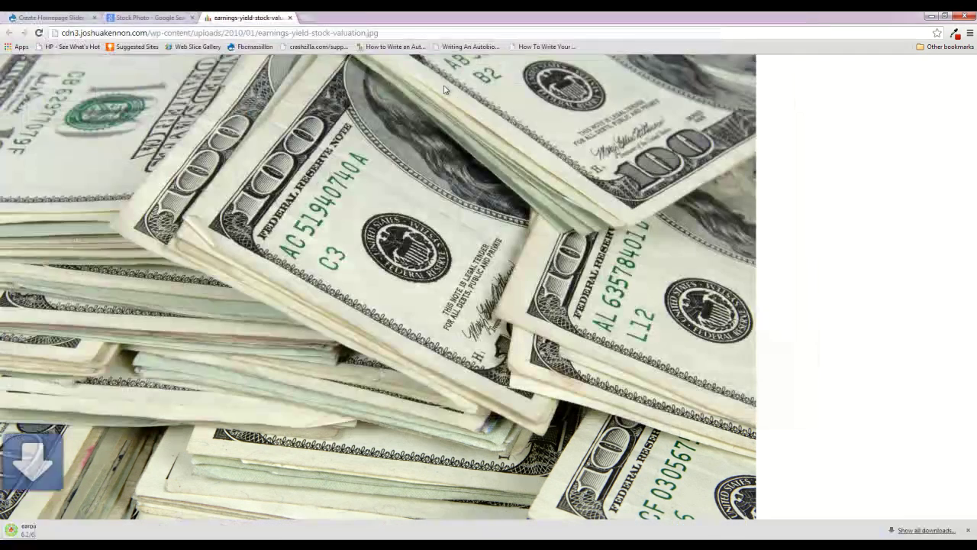
pyautogui.click(290, 17)
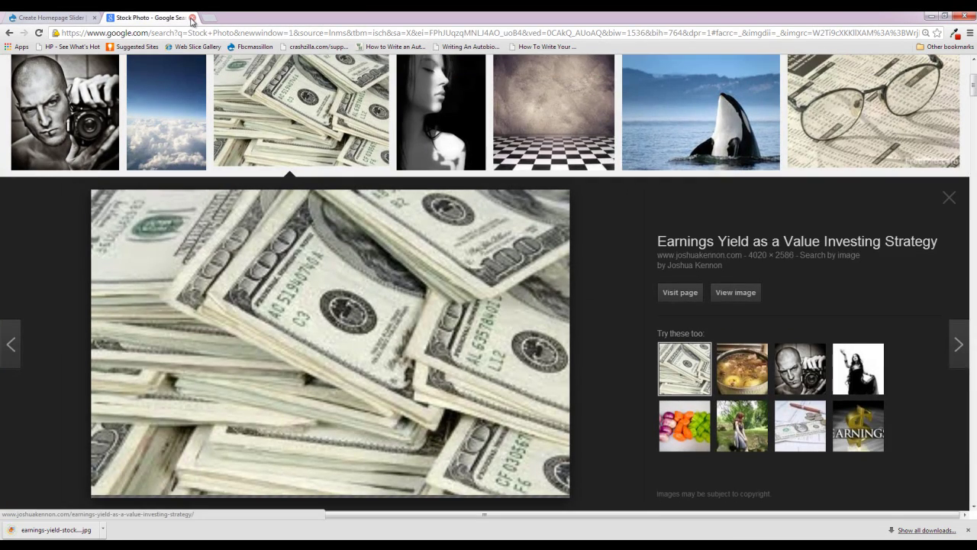
pyautogui.click(191, 17)
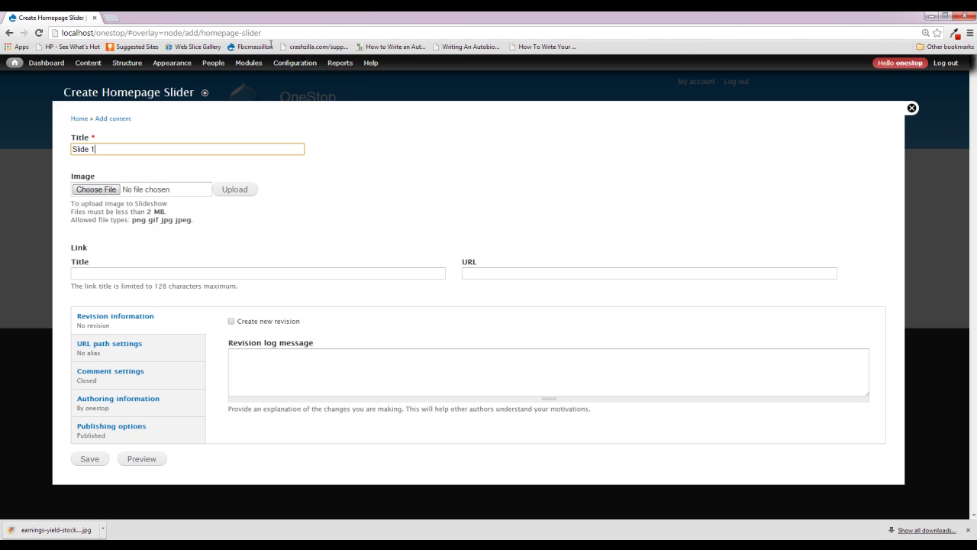
# Try uploading earnings-yield-stock-valuation.jpg from the Desktop as the slide image.
pyautogui.click(96, 190)
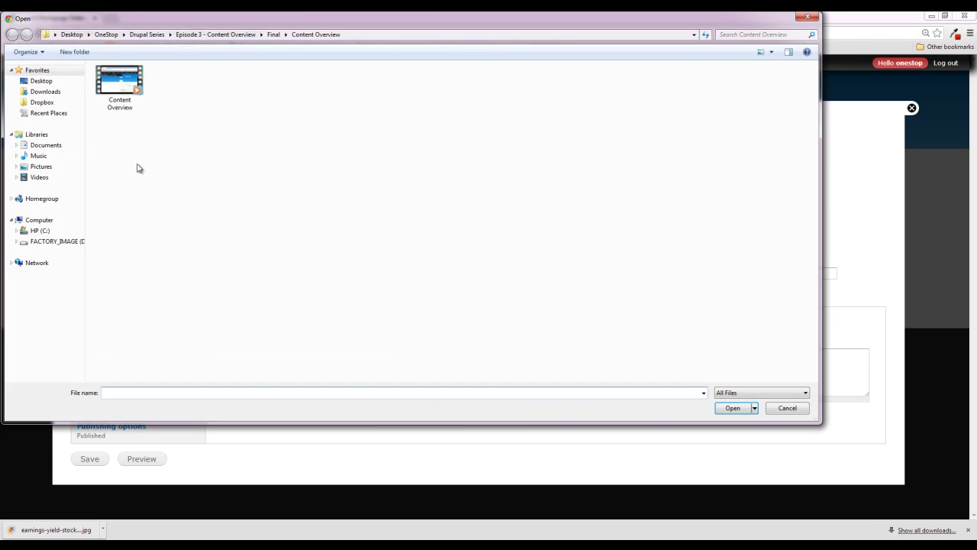
pyautogui.click(41, 80)
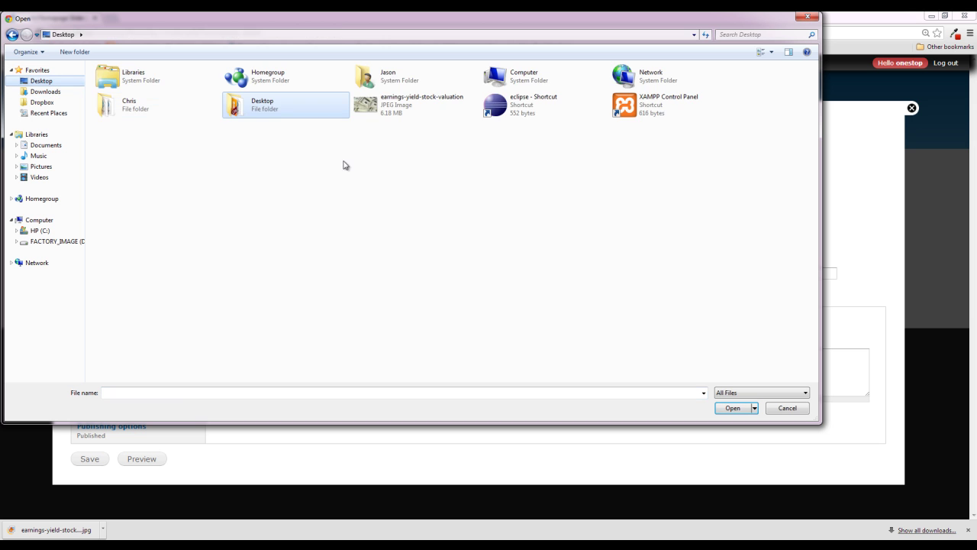
pyautogui.doubleClick(412, 104)
pyautogui.click(238, 192)
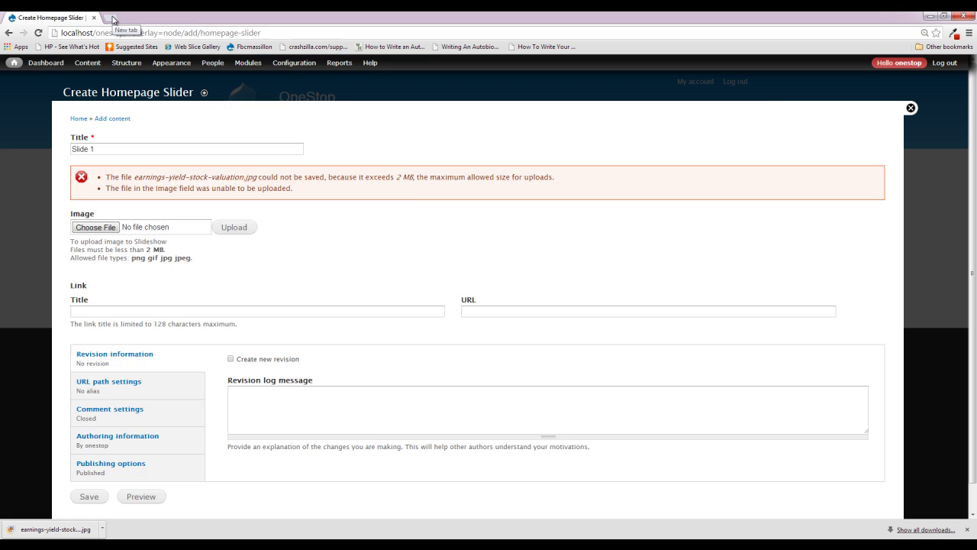
# In a new tab, search Google for 'Stock Photo' and show the image results.
pyautogui.click(113, 19)
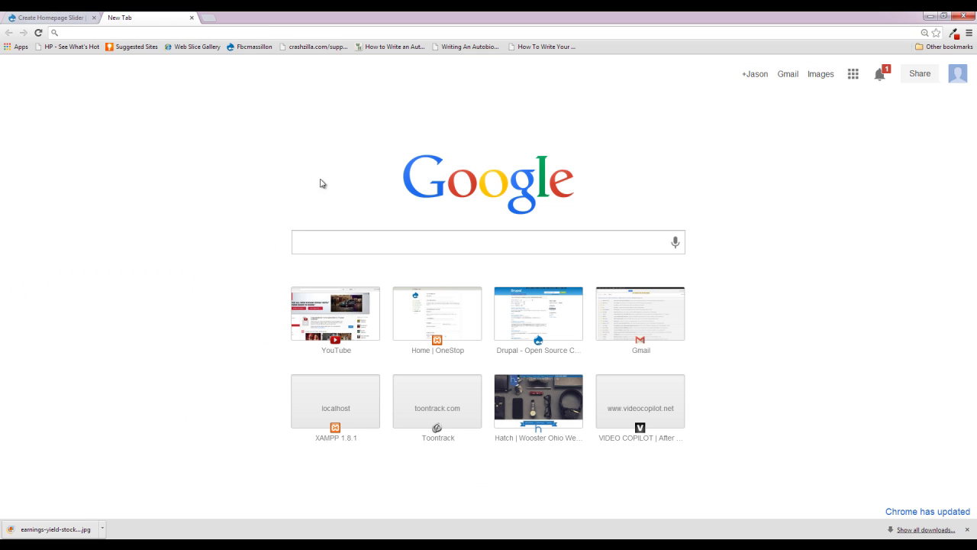
pyautogui.click(332, 247)
pyautogui.write('Srock')
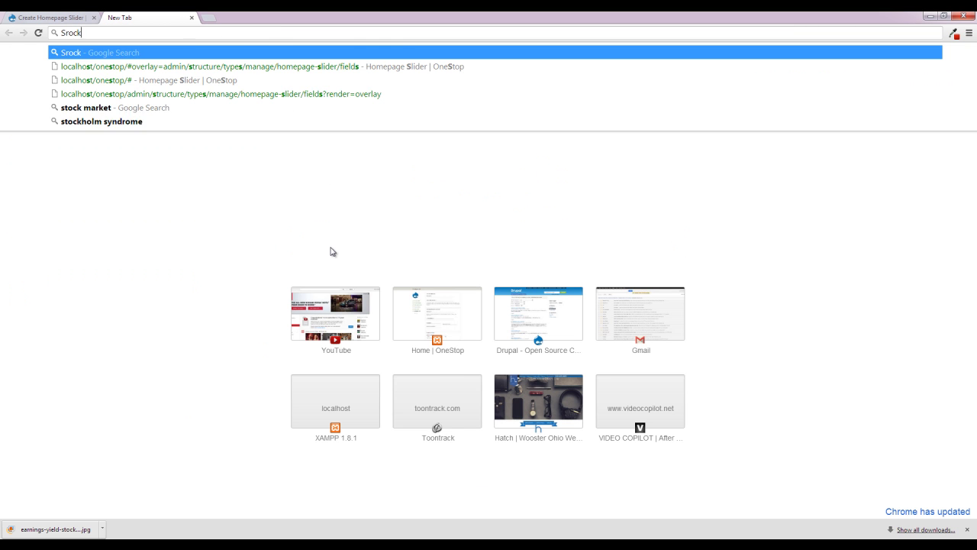
pyautogui.press('BackSpace')
pyautogui.press('BackSpace')
pyautogui.press('BackSpace')
pyautogui.press('BackSpace')
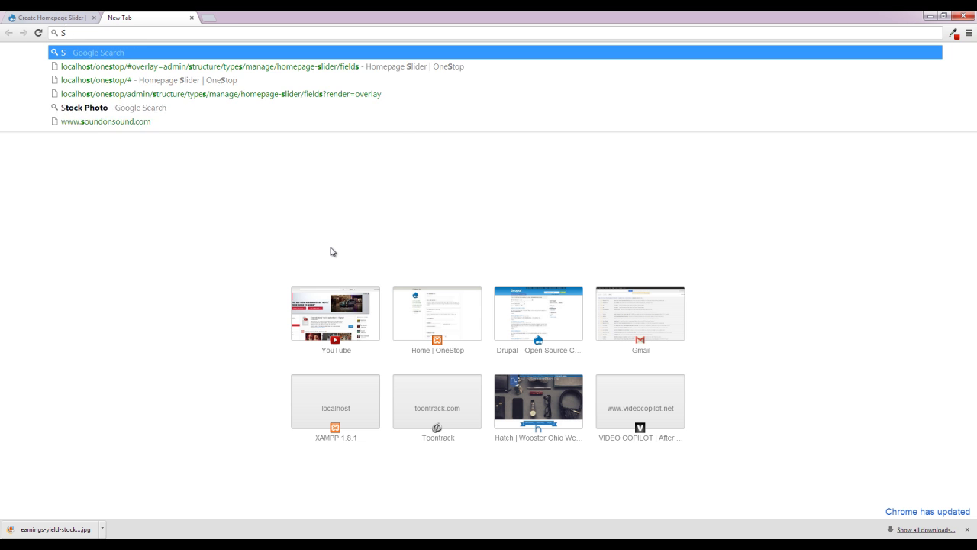
pyautogui.write('tock Photo')
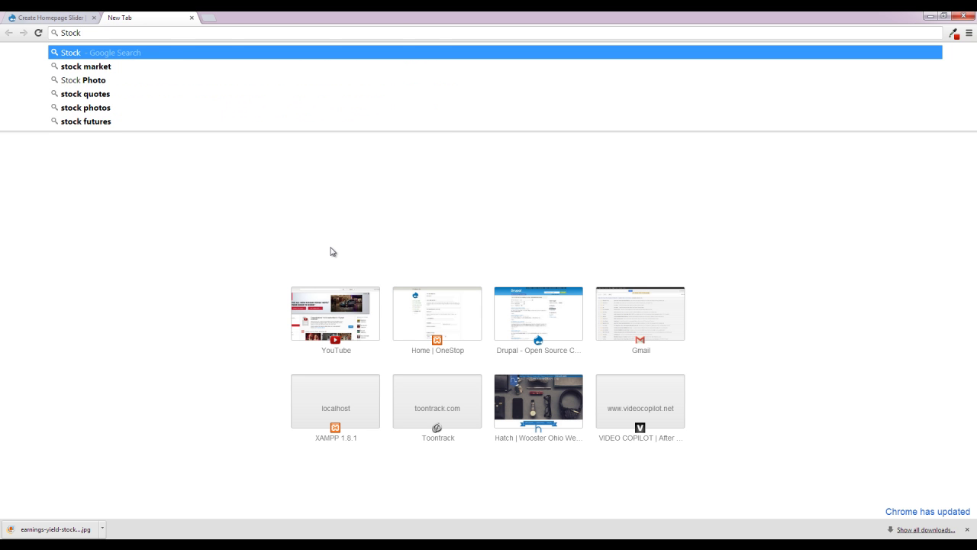
pyautogui.press('Return')
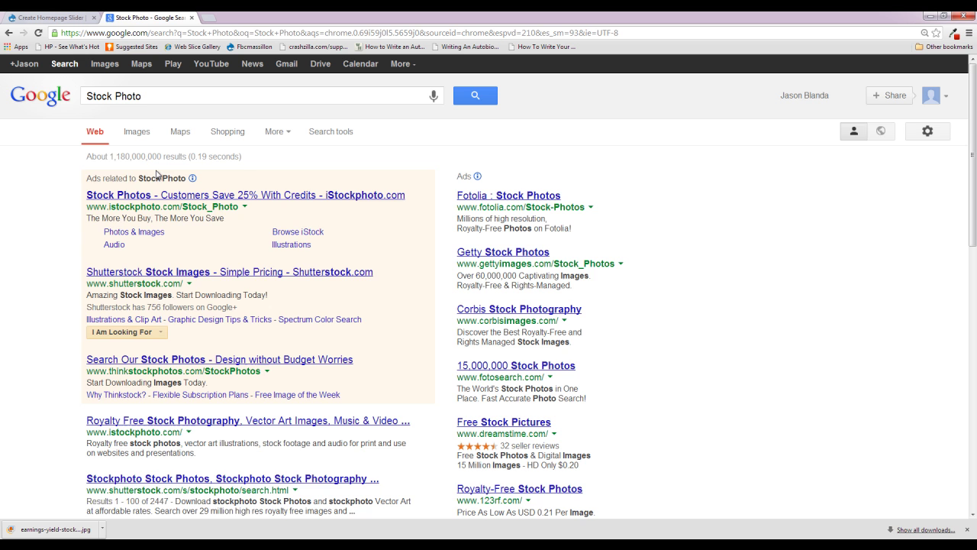
pyautogui.click(135, 131)
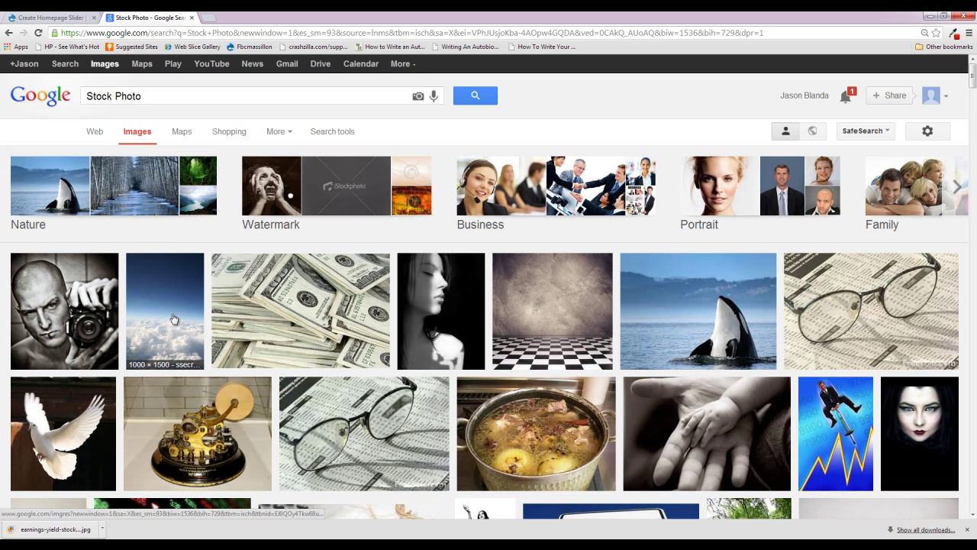
# Open the checkered-floor image full size and save Stock_032__by_enchanted_stock.jpg to the Desktop.
pyautogui.click(515, 322)
pyautogui.rightClick(380, 306)
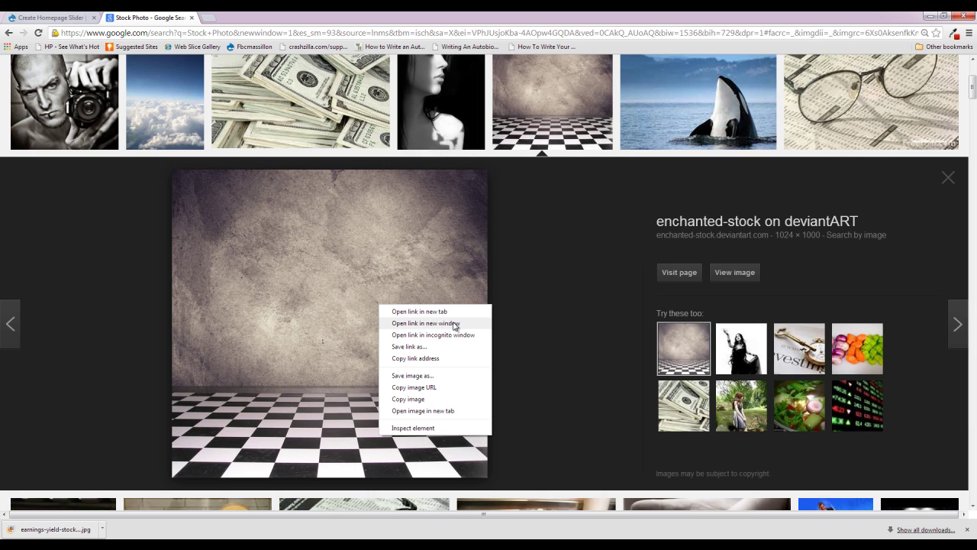
pyautogui.click(439, 411)
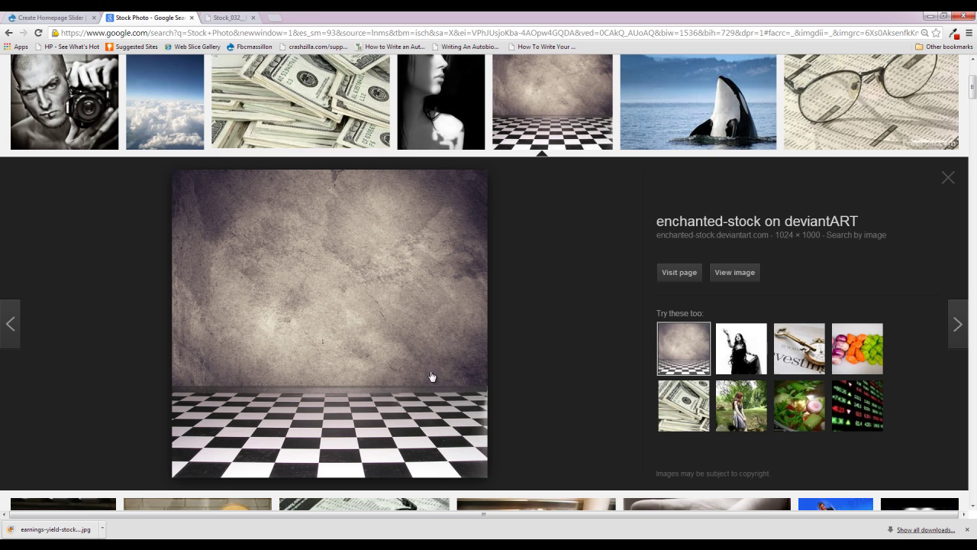
pyautogui.click(256, 20)
pyautogui.rightClick(253, 229)
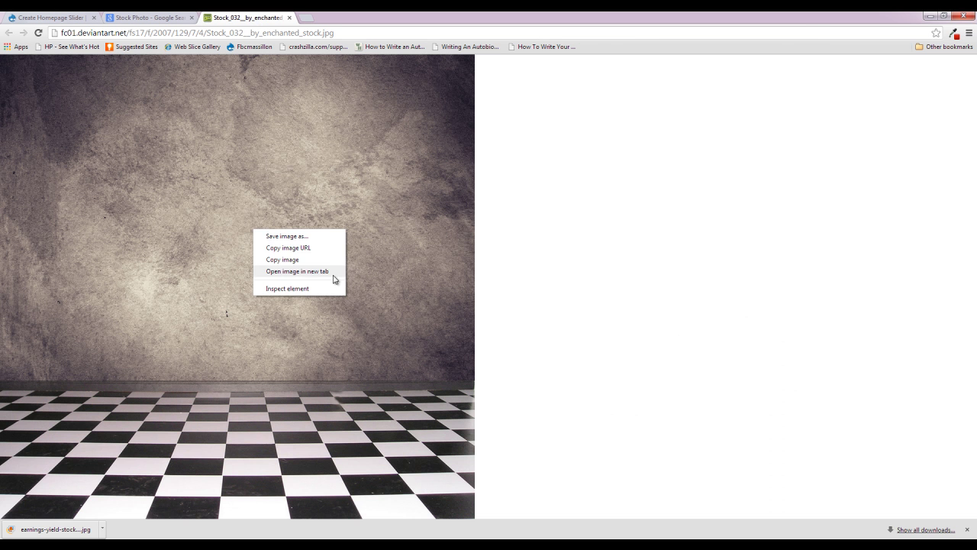
pyautogui.click(321, 236)
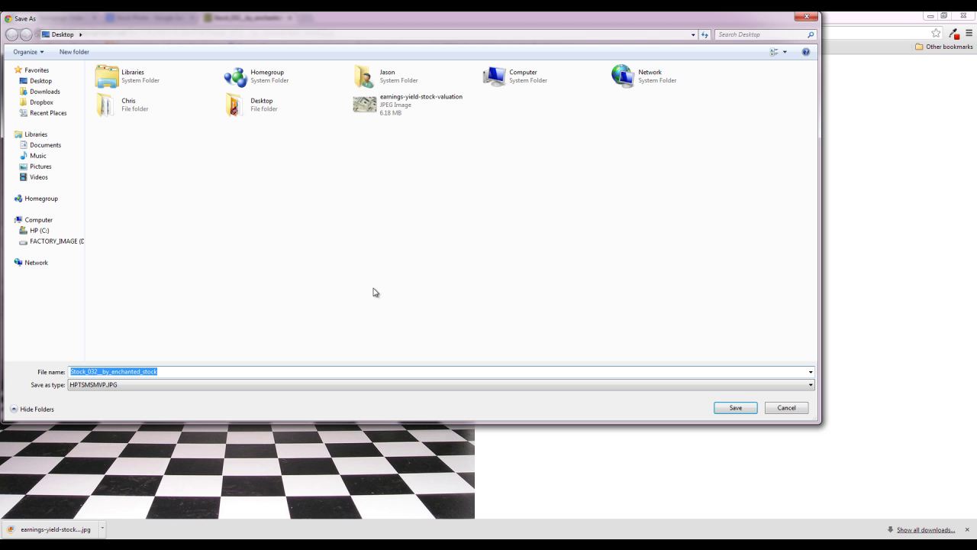
pyautogui.click(723, 410)
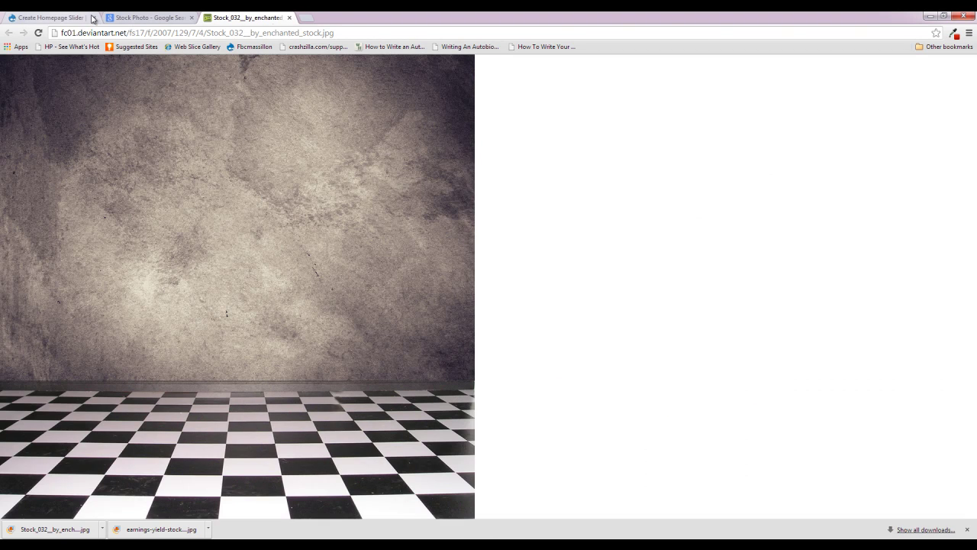
# Close the extra tabs and upload Stock_032__by_enchanted_stock.jpg as the slide image.
pyautogui.click(288, 16)
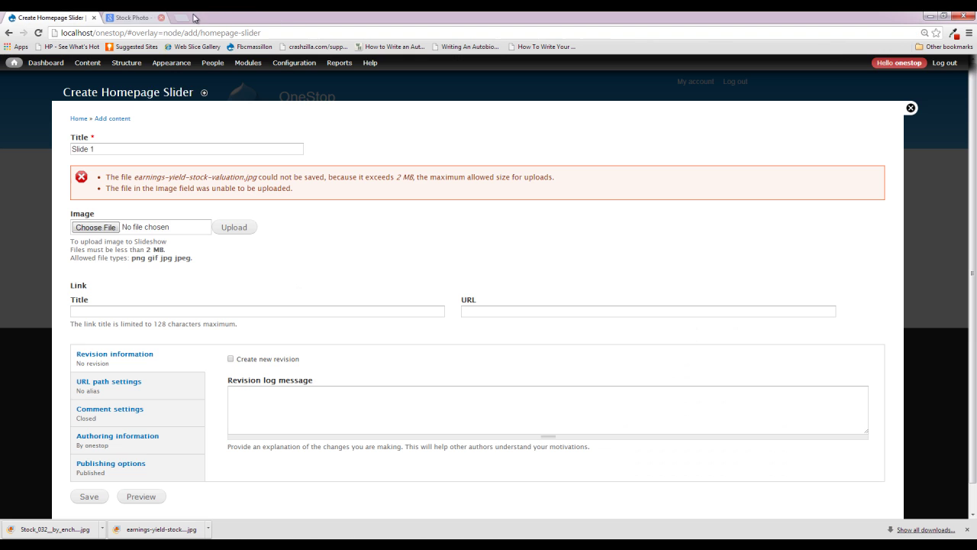
pyautogui.click(191, 17)
pyautogui.click(96, 229)
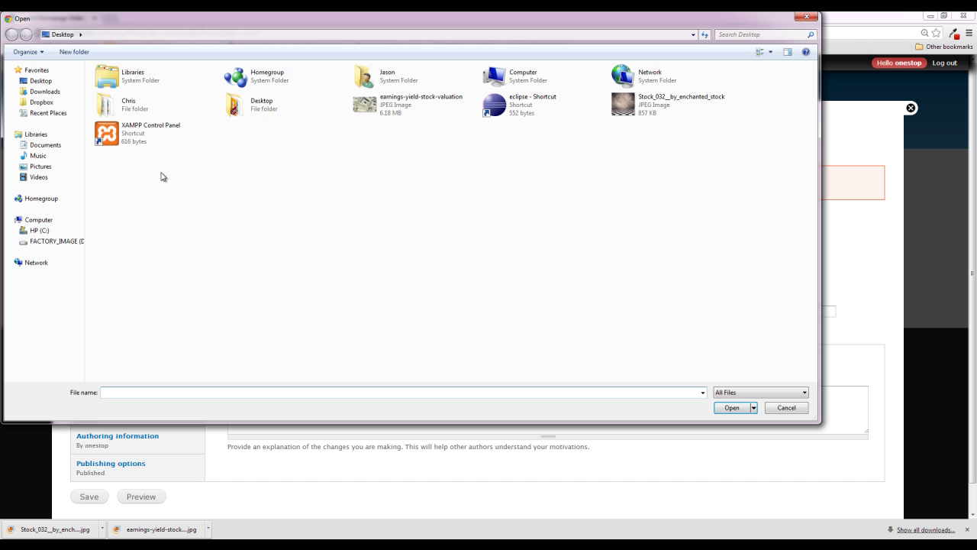
pyautogui.doubleClick(638, 106)
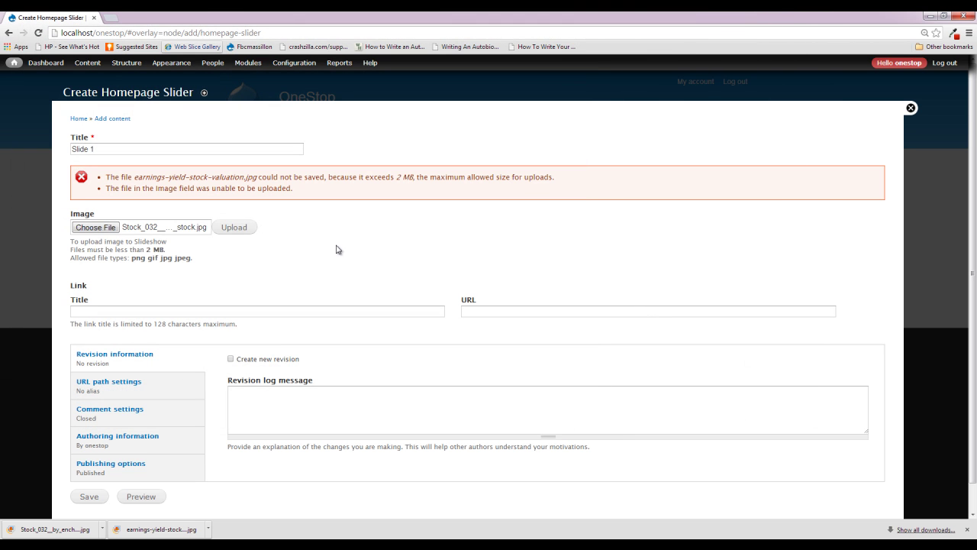
pyautogui.click(254, 230)
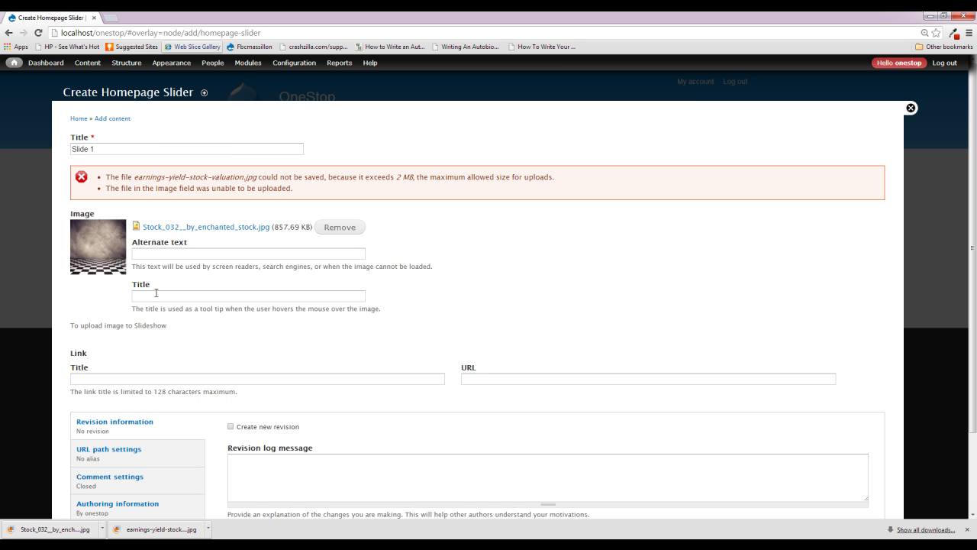
# Set the image's alternate text and title both to 'OneStop'.
pyautogui.click(150, 298)
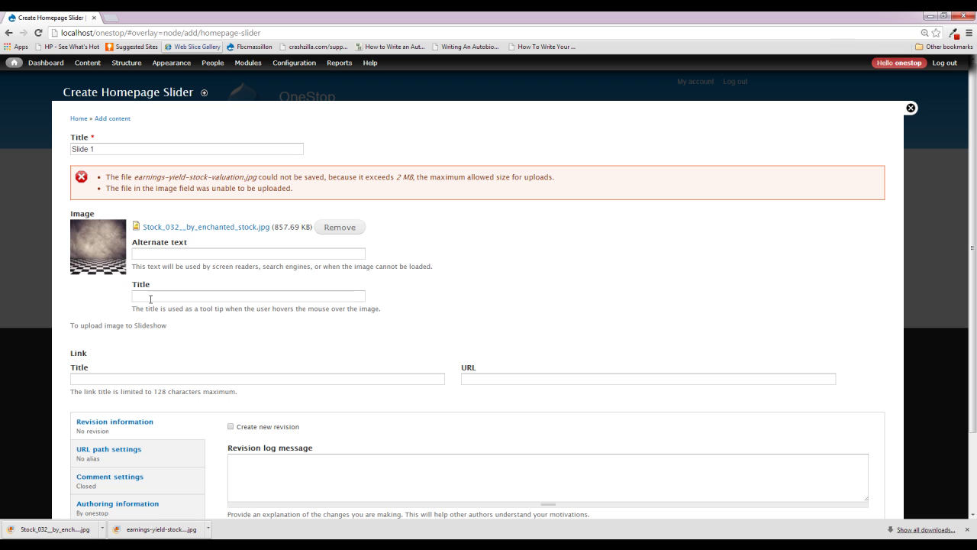
pyautogui.click(152, 255)
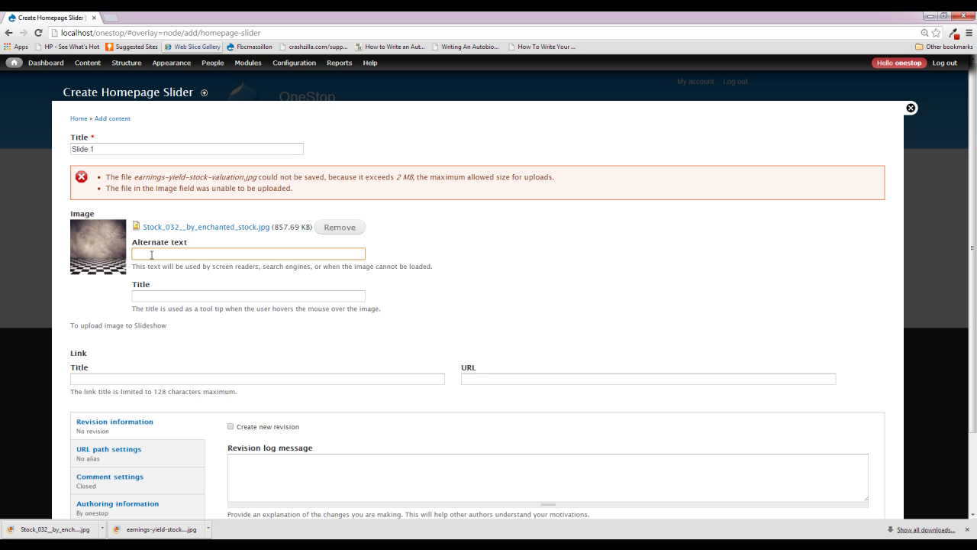
pyautogui.write('OneStop')
pyautogui.press('Tab')
pyautogui.write('OneStop')
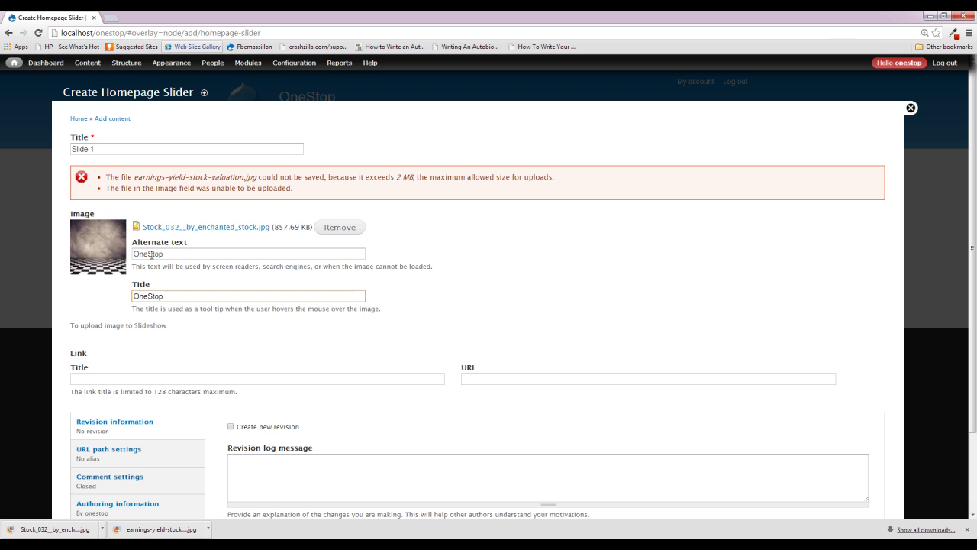
# Set the link title to 'Learn More About Who We Are' and replace its URL node/1 with <front>.
pyautogui.click(183, 374)
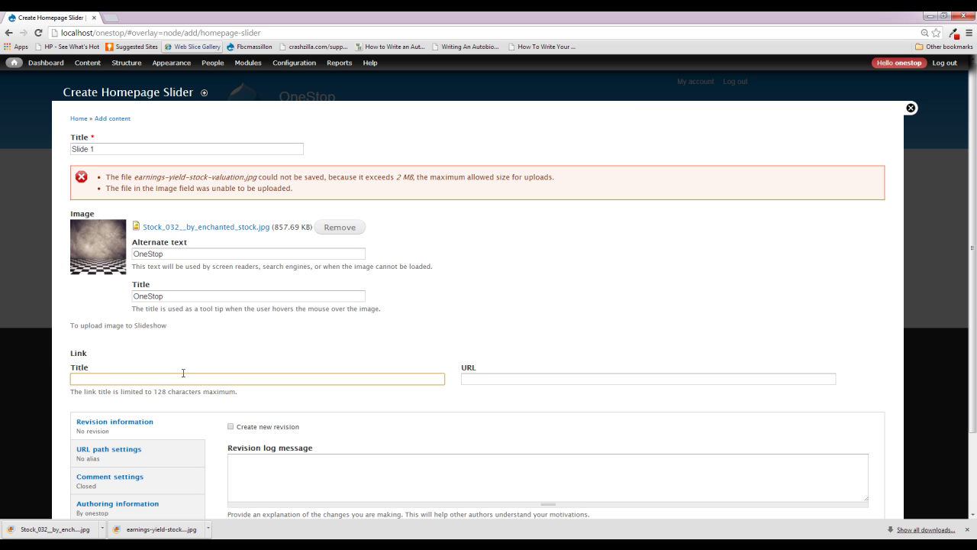
pyautogui.write('Learn More About Who We Are')
pyautogui.press('Tab')
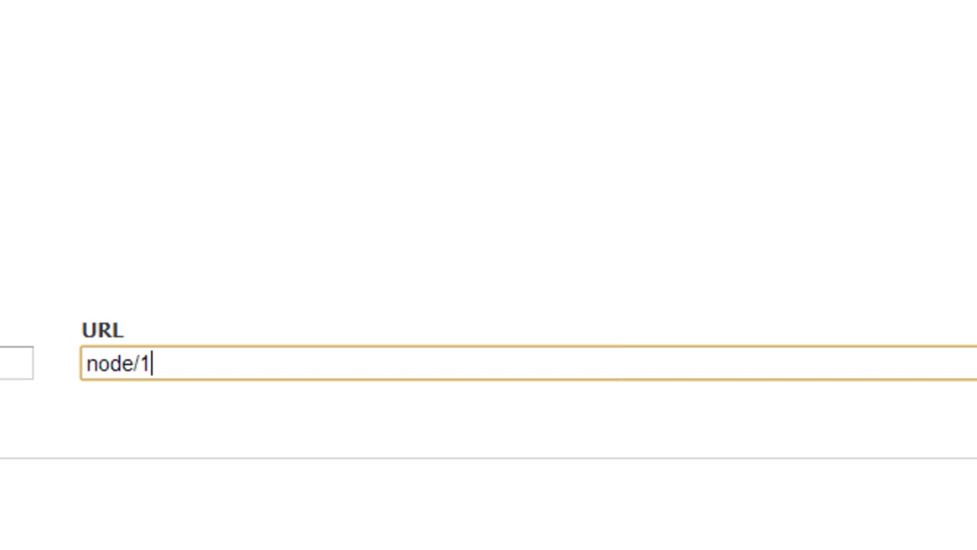
pyautogui.hotkey('shift', 'Left')
pyautogui.hotkey('shift', 'Home')
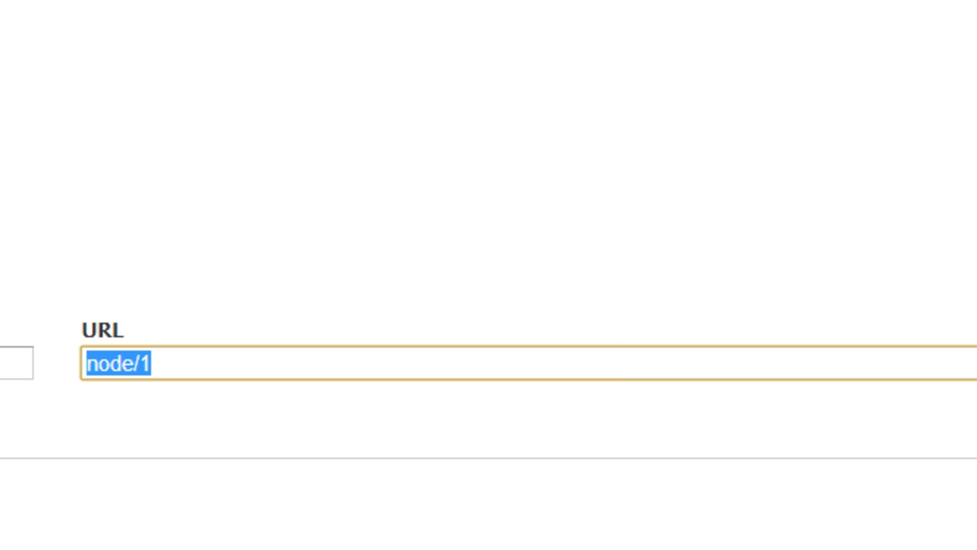
pyautogui.write('<fro')
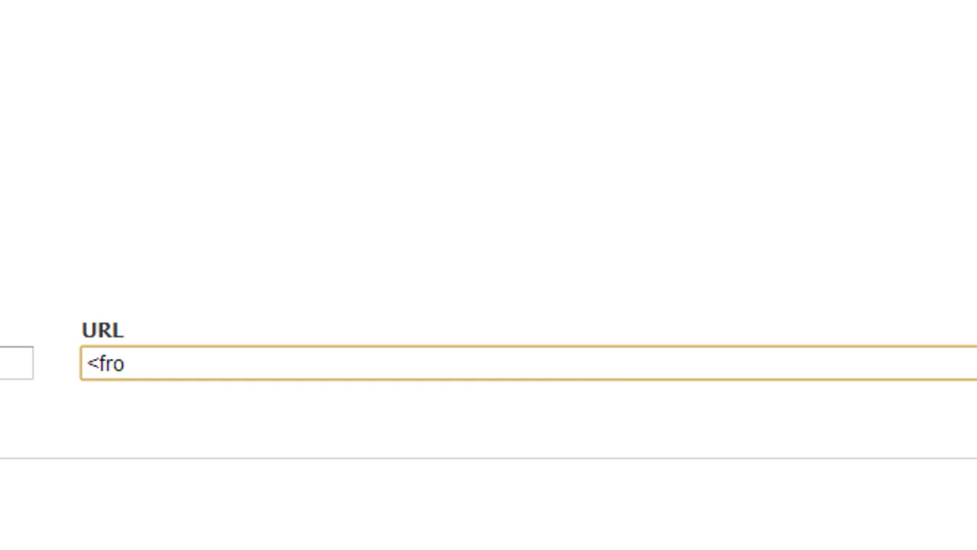
pyautogui.write('nt>')
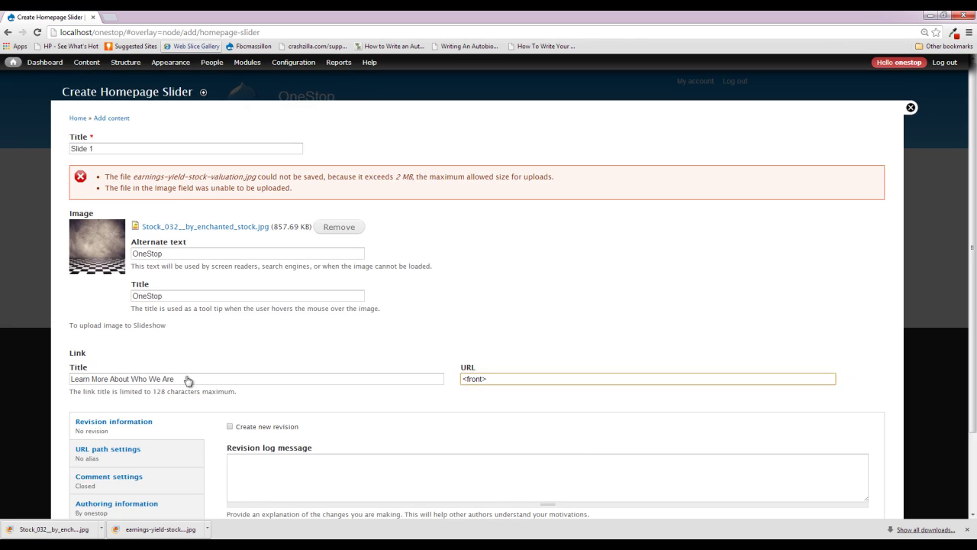
pyautogui.scroll(-3, 189, 381)
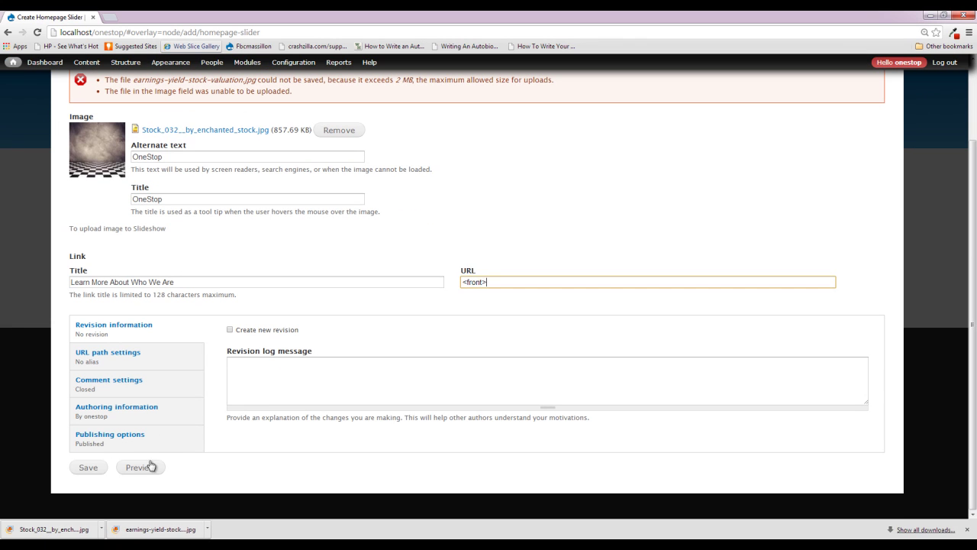
# Save Slide 1, then follow its 'Learn More About Who We Are' link to verify it reaches the front page.
pyautogui.click(94, 466)
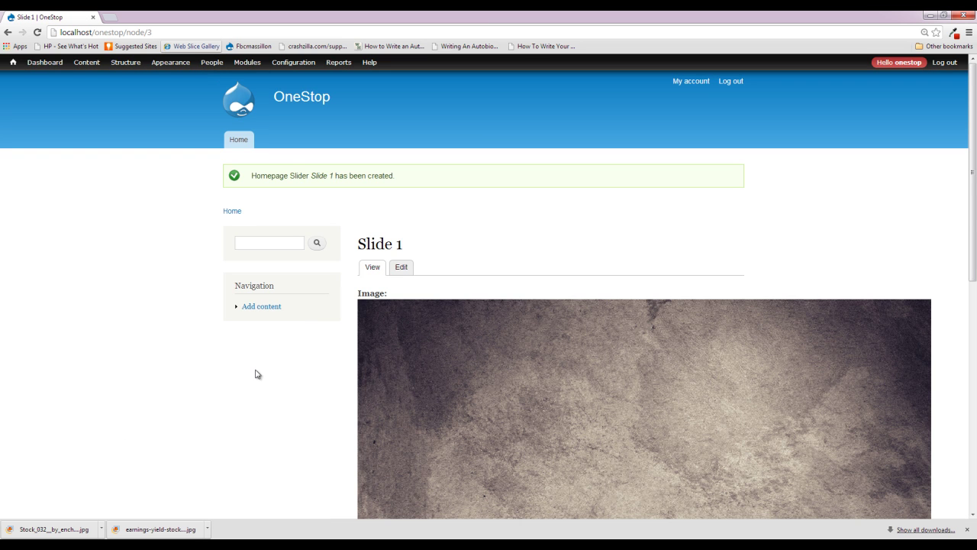
pyautogui.scroll(-5, 604, 215)
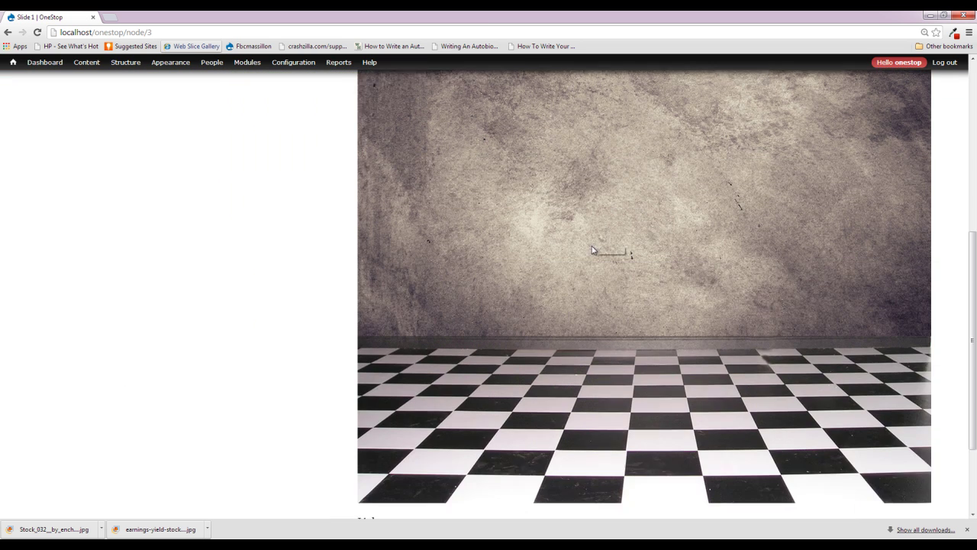
pyautogui.scroll(-2, 592, 246)
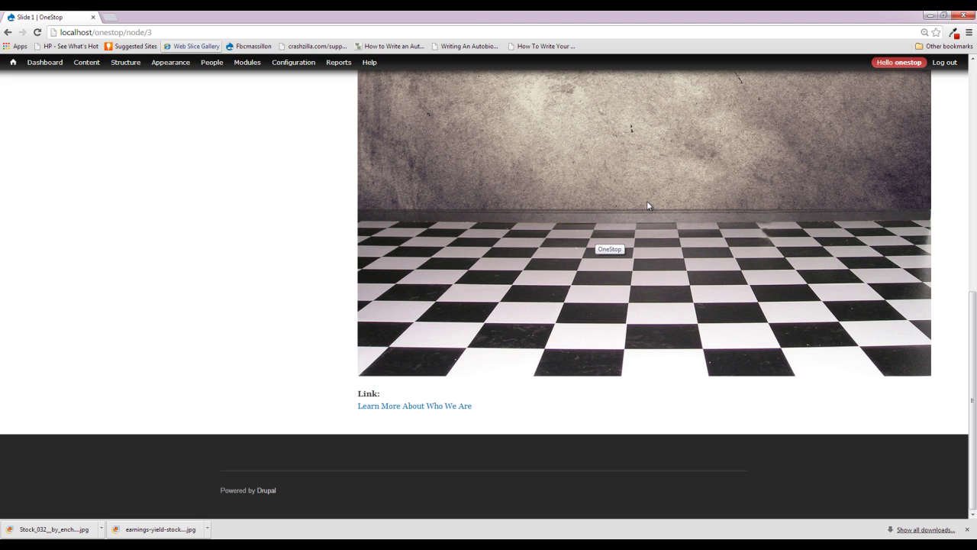
pyautogui.click(463, 407)
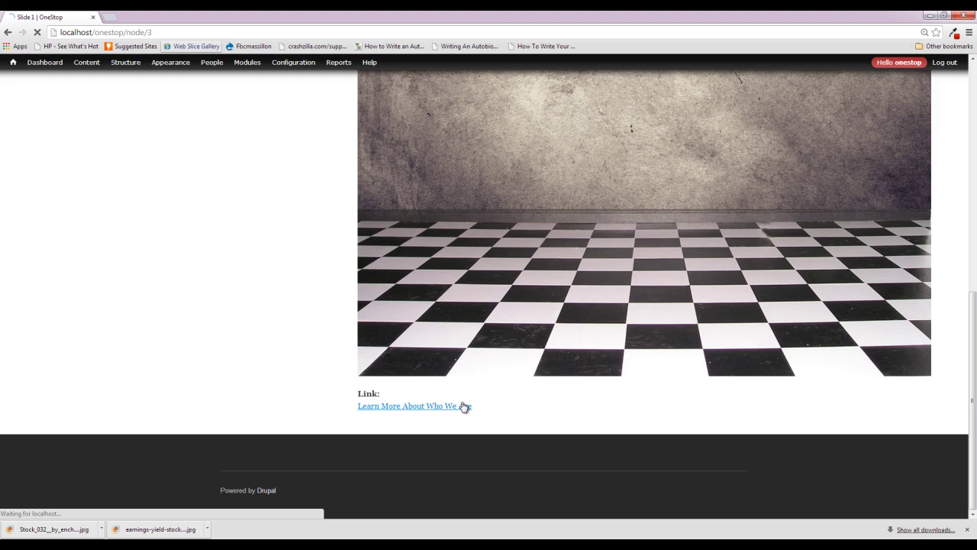